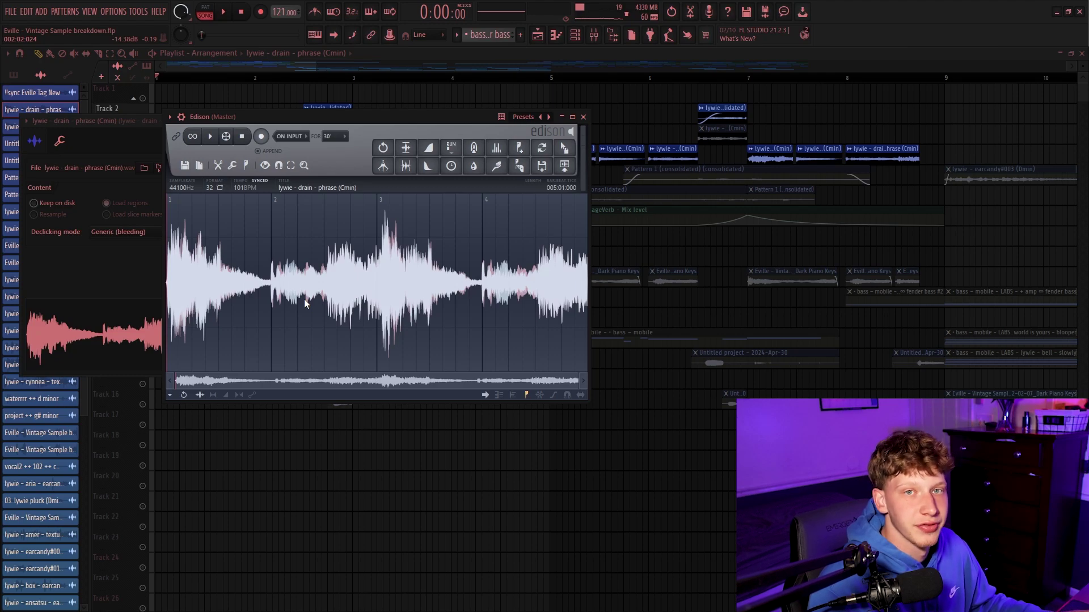
# Play the original lywie - drain - phrase sample and its chopped version on Track 4.
pyautogui.press('space')
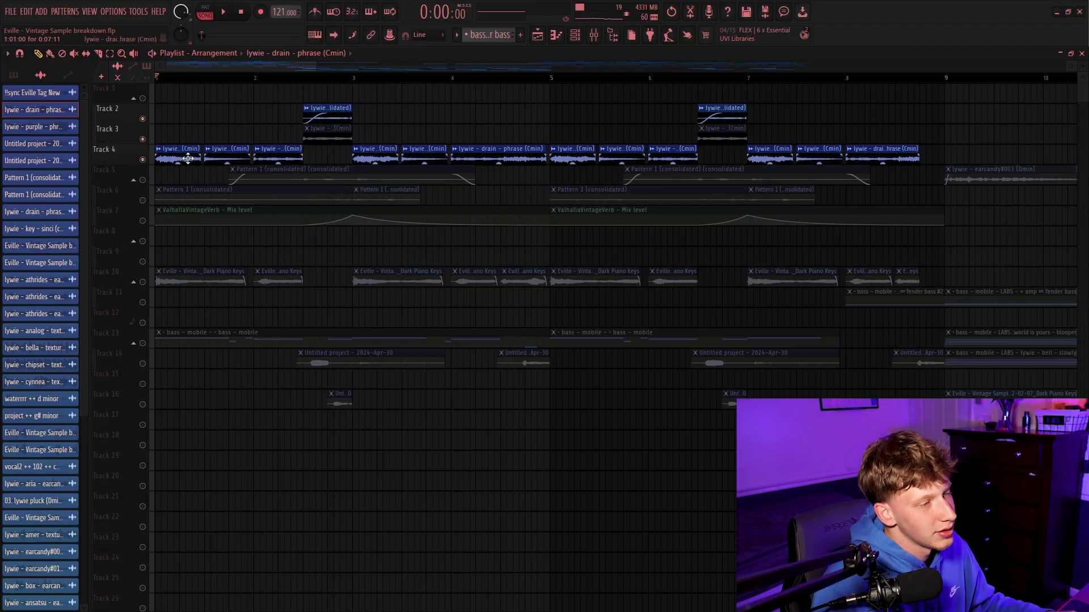
pyautogui.press('space')
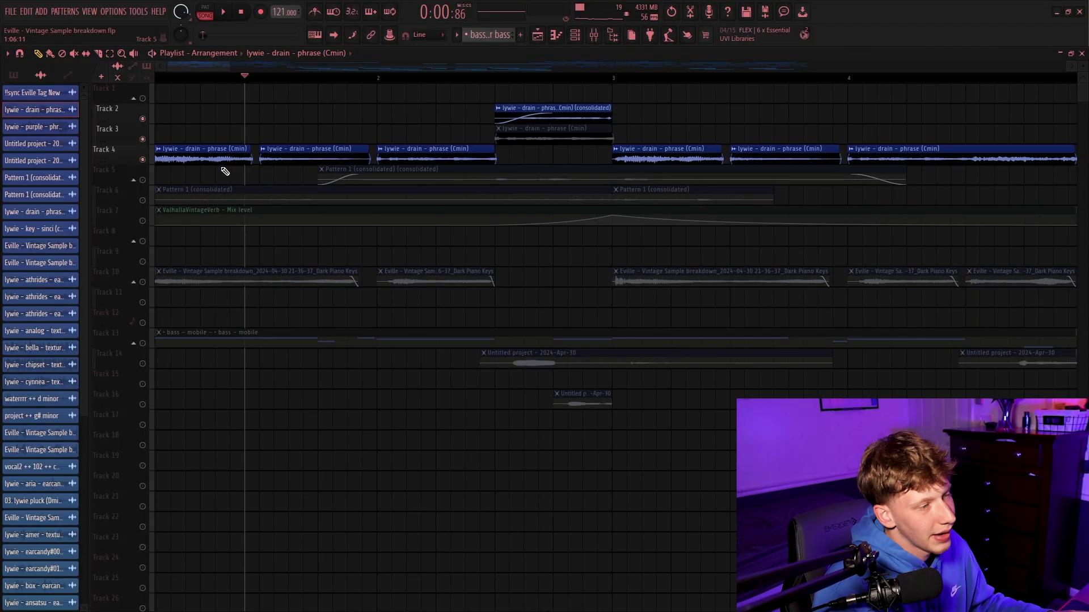
# Examine the short gaps between the first three lywie - drain - phrase chops on Track 4.
pyautogui.scroll(6, 226, 171)
pyautogui.moveTo(306, 177); pyautogui.dragTo(414, 129)
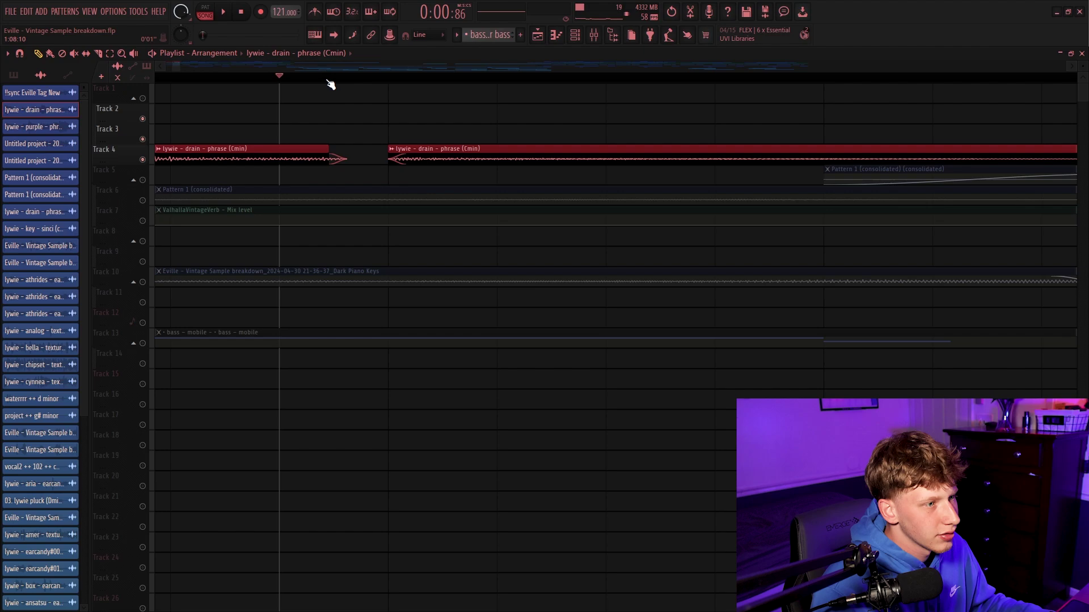
pyautogui.moveTo(327, 81); pyautogui.dragTo(367, 82)
pyautogui.hotkey('ctrl', 'd')
pyautogui.scroll(-6, 339, 162)
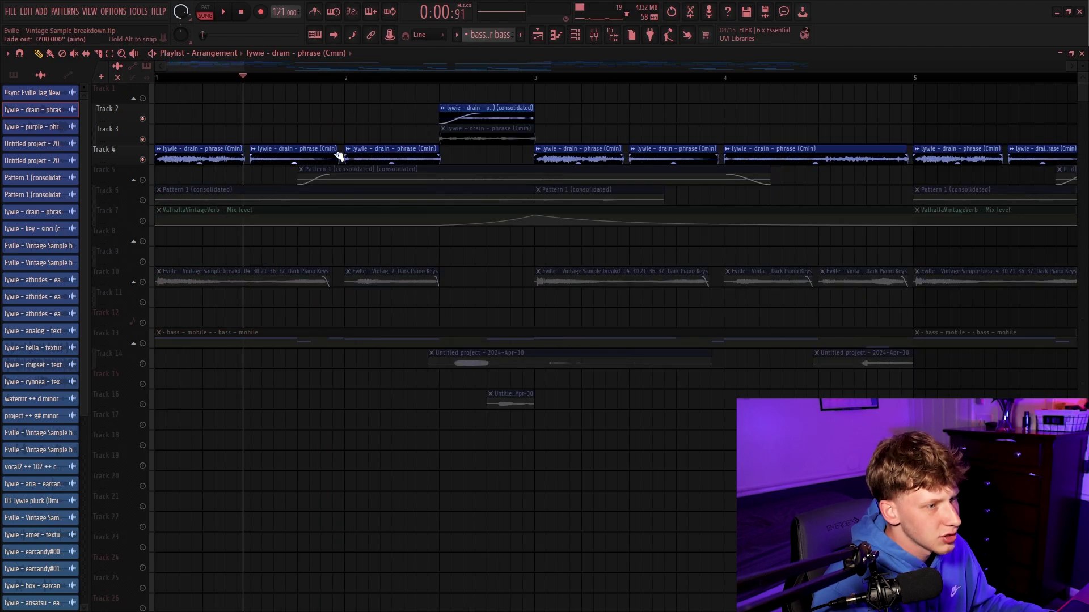
pyautogui.scroll(3, 342, 151)
pyautogui.moveTo(338, 80); pyautogui.dragTo(356, 81)
pyautogui.keyDown('ctrl'); pyautogui.click(353, 133); pyautogui.keyUp('ctrl')
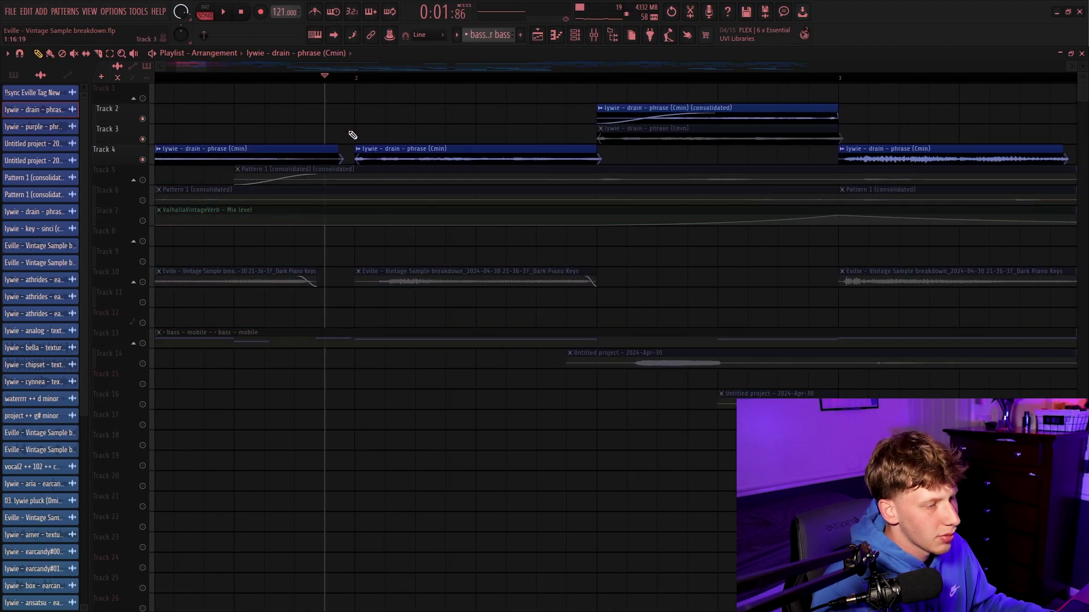
pyautogui.scroll(-5, 358, 131)
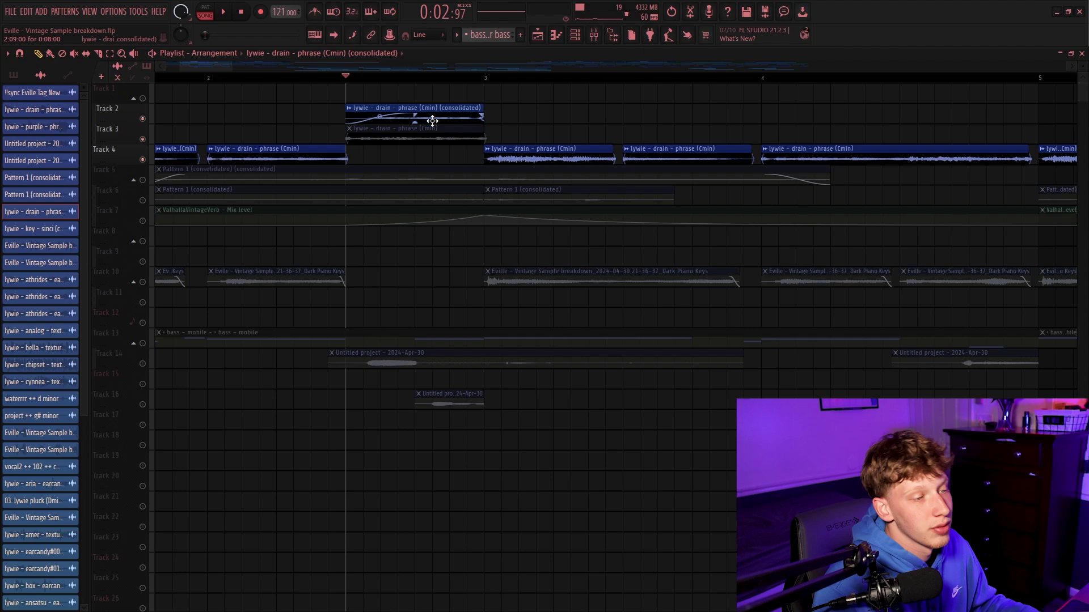
# Inspect the channel settings of the consolidated drain phrase clip on Track 2 and play it.
pyautogui.doubleClick(432, 120)
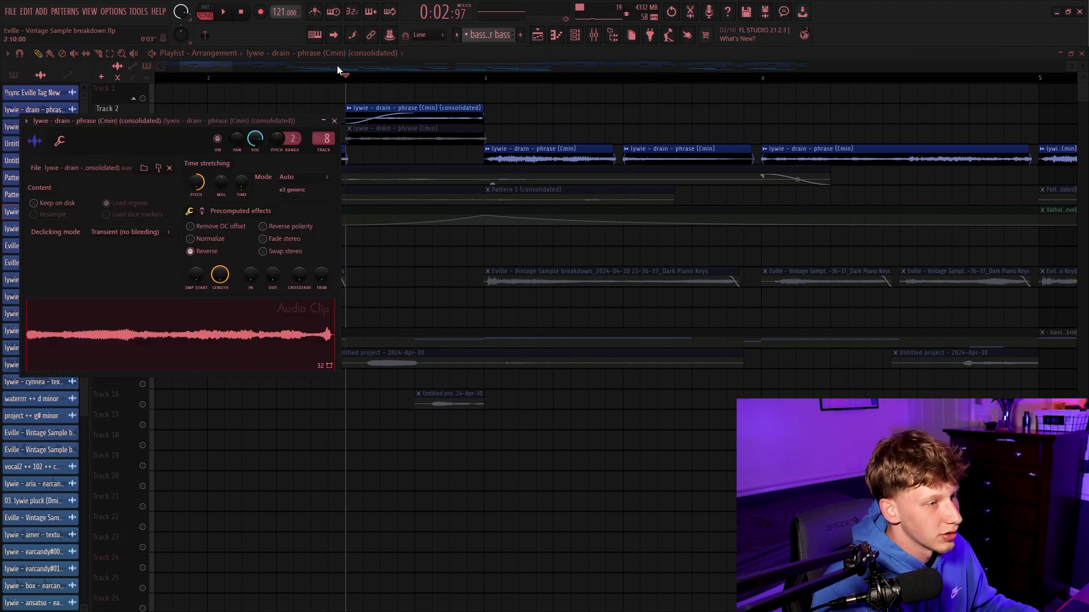
pyautogui.press('Escape')
pyautogui.press('space')
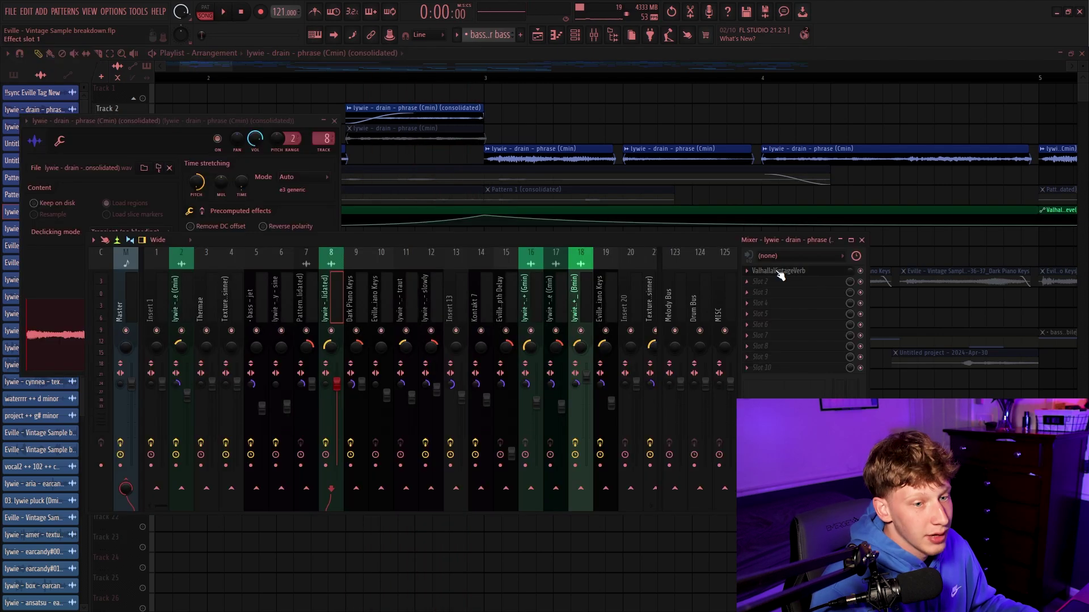
# Check ValhallaVintageVerb on the consolidated clip's mixer track and play from the clip's start alongside the Mix level automation.
pyautogui.click(778, 272)
pyautogui.click(778, 271)
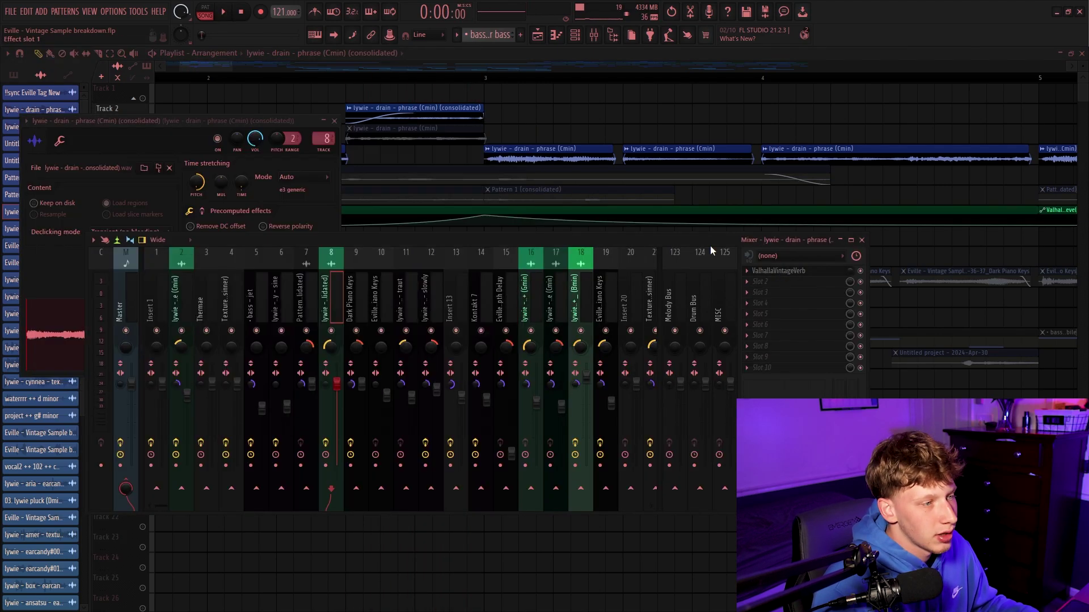
pyautogui.click(347, 78)
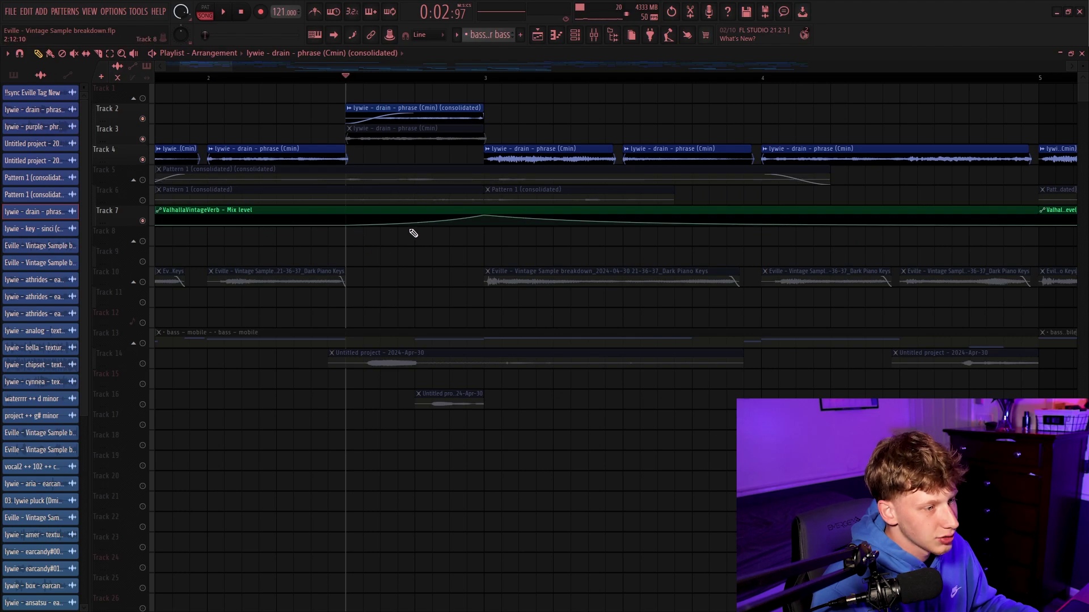
pyautogui.press('space')
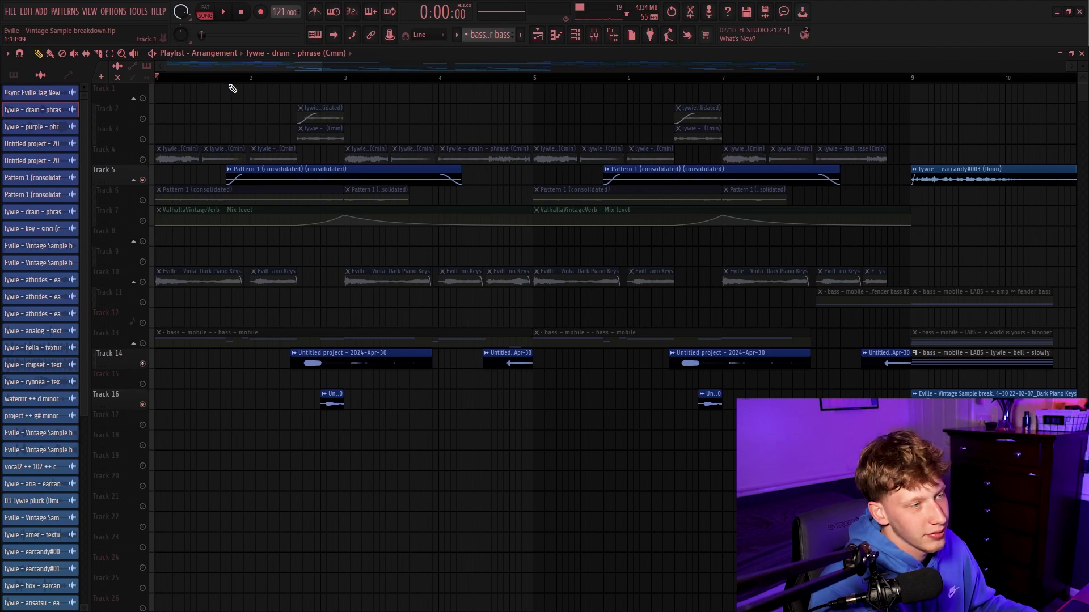
# Play the soloed layers on Tracks 5, 14 and 16 and review Ample Guitar L's EQ, delay and reverb effects.
pyautogui.press('space')
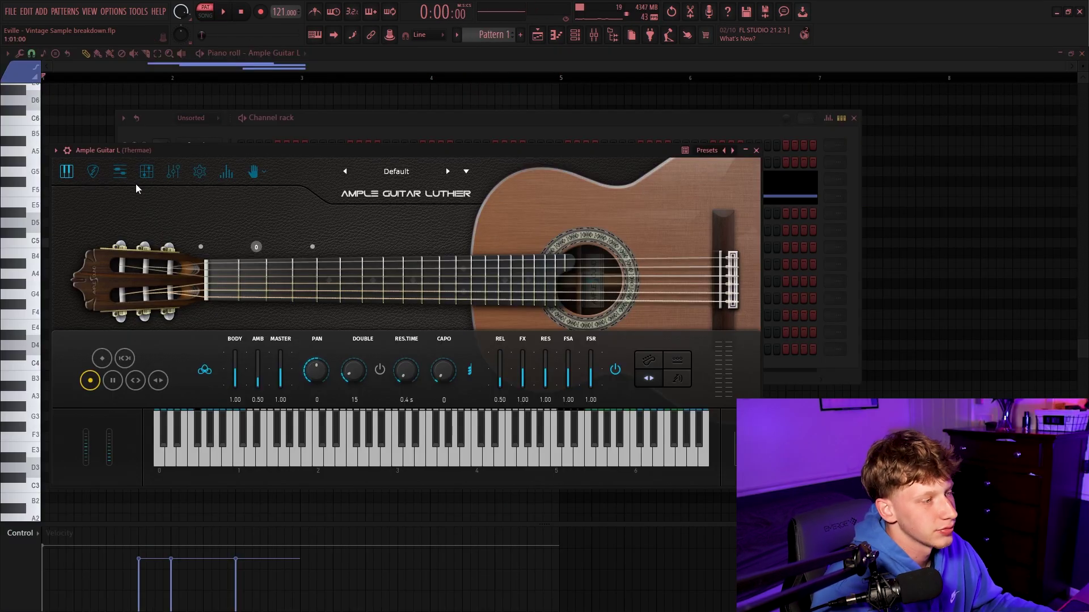
pyautogui.click(92, 174)
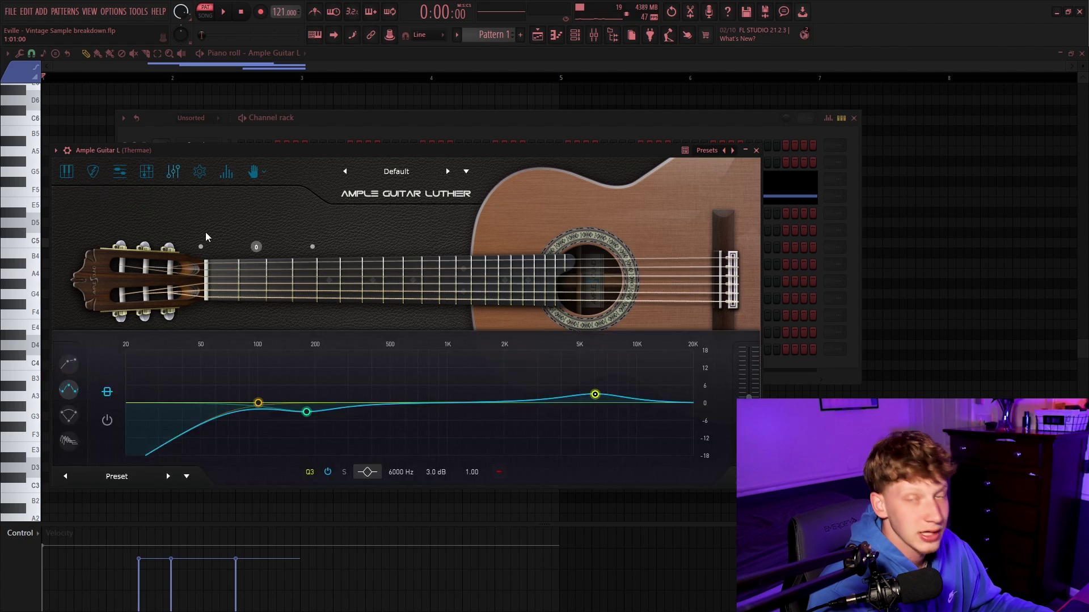
pyautogui.click(69, 418)
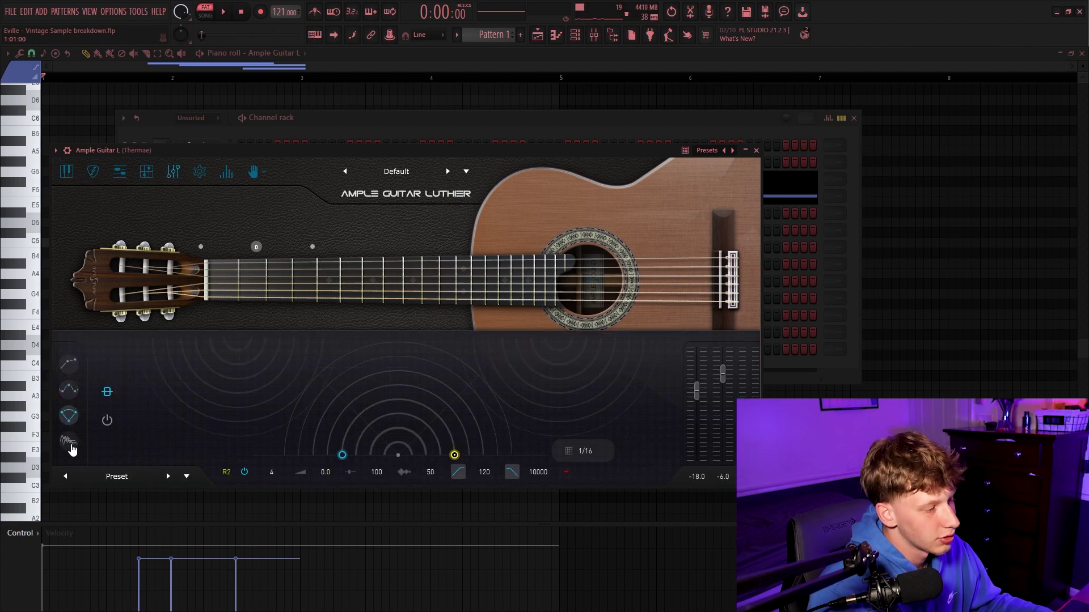
pyautogui.click(70, 445)
pyautogui.click(69, 365)
pyautogui.click(69, 417)
pyautogui.click(69, 442)
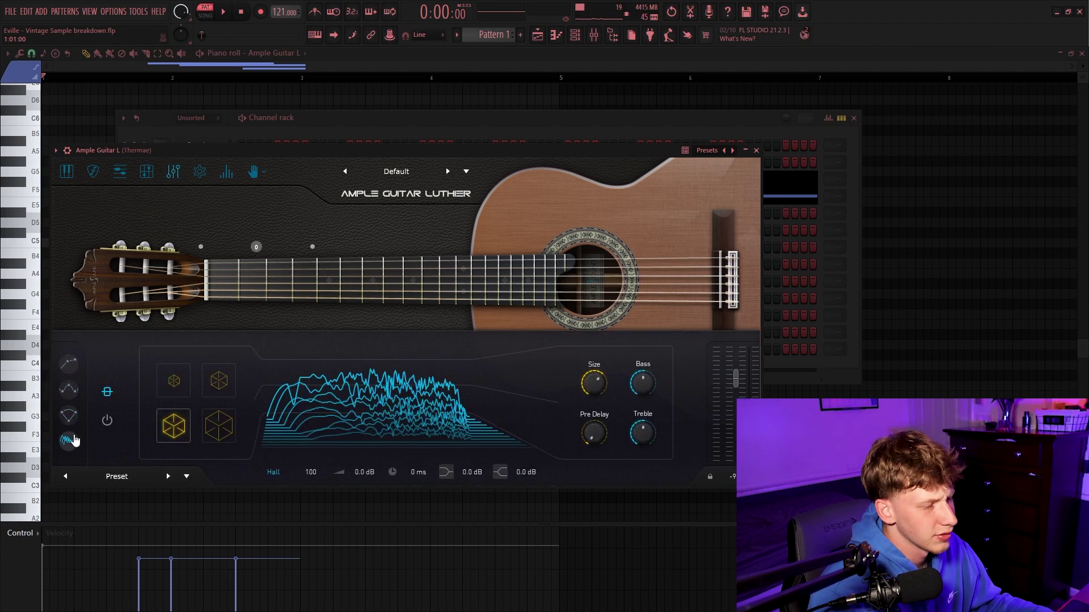
pyautogui.click(70, 420)
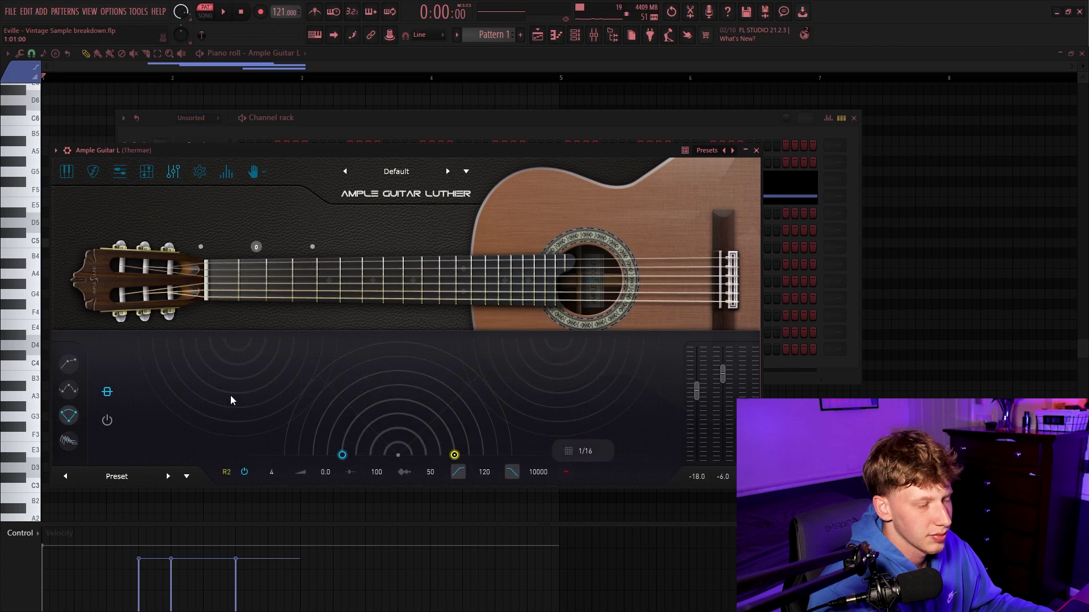
# Close the guitar plugin and review TAL-Filter-2 and both pages of Cymatics Lotus on the Thermae mixer track.
pyautogui.click(756, 151)
pyautogui.click(106, 77)
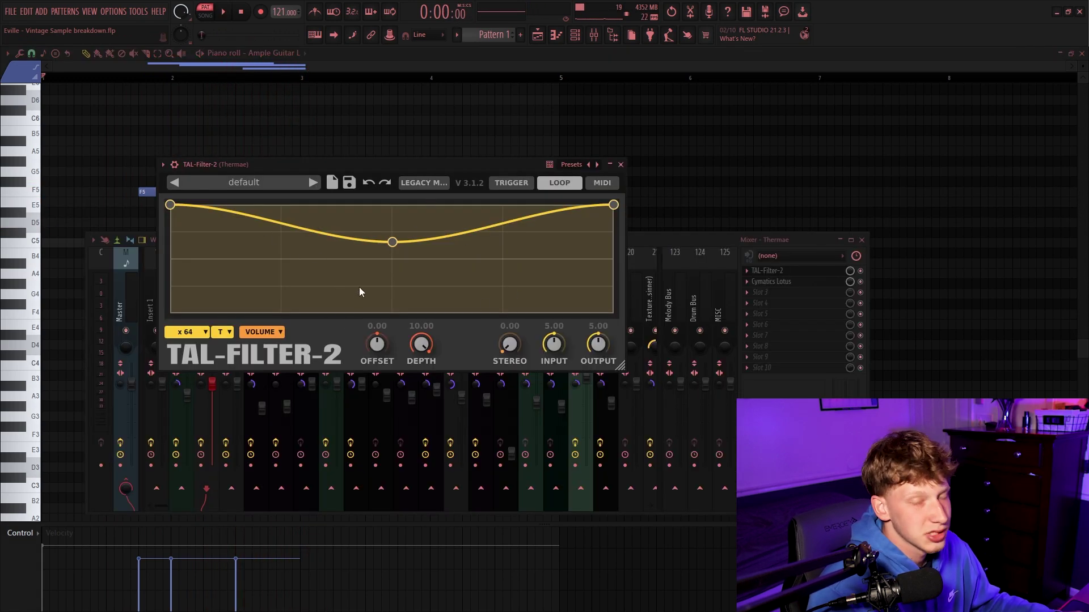
pyautogui.click(771, 282)
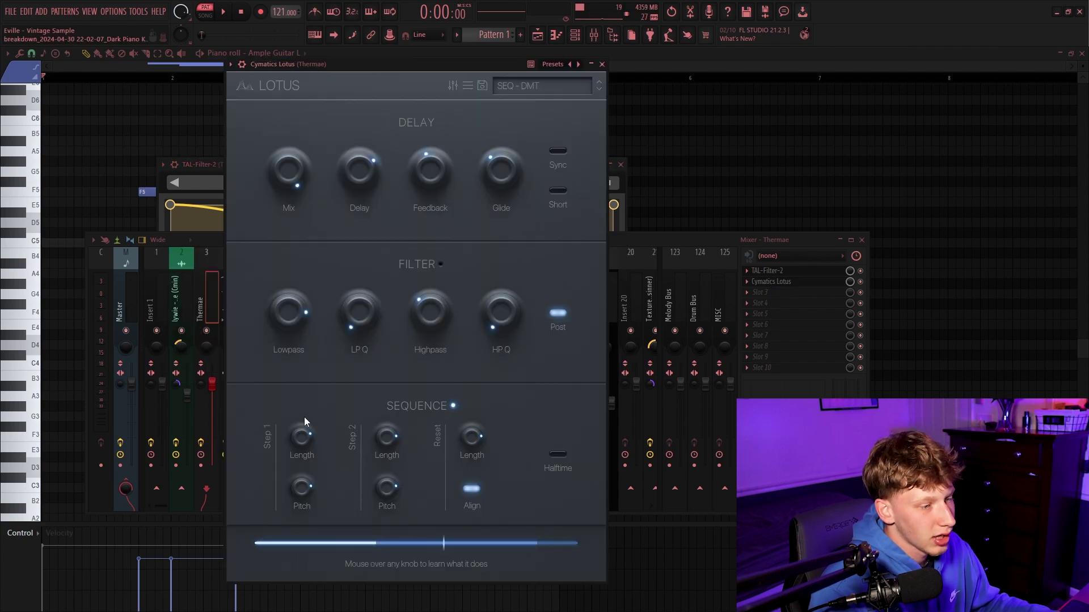
pyautogui.click(452, 85)
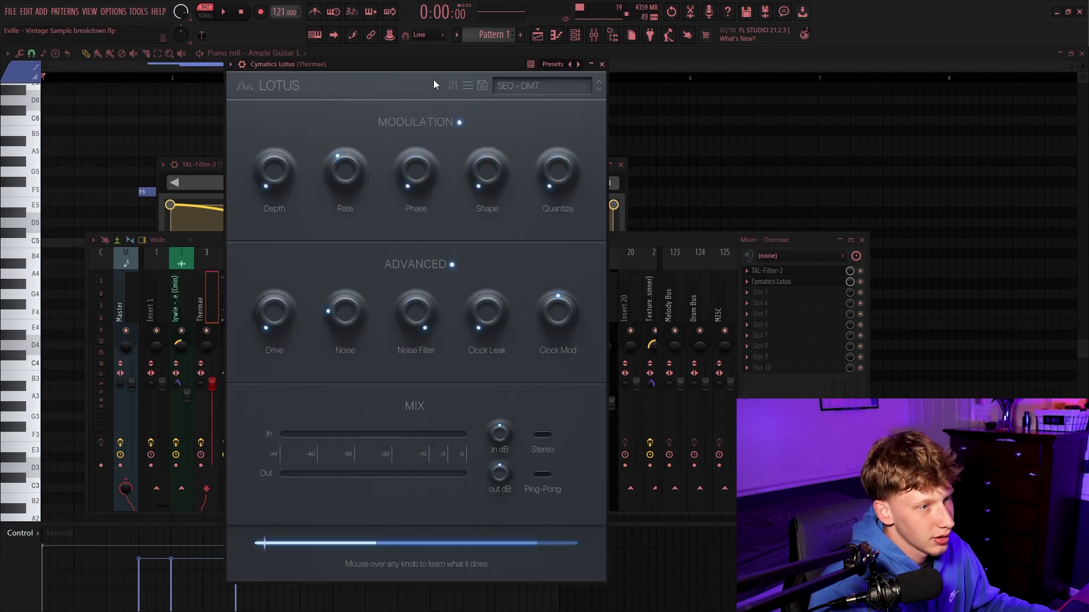
pyautogui.click(449, 86)
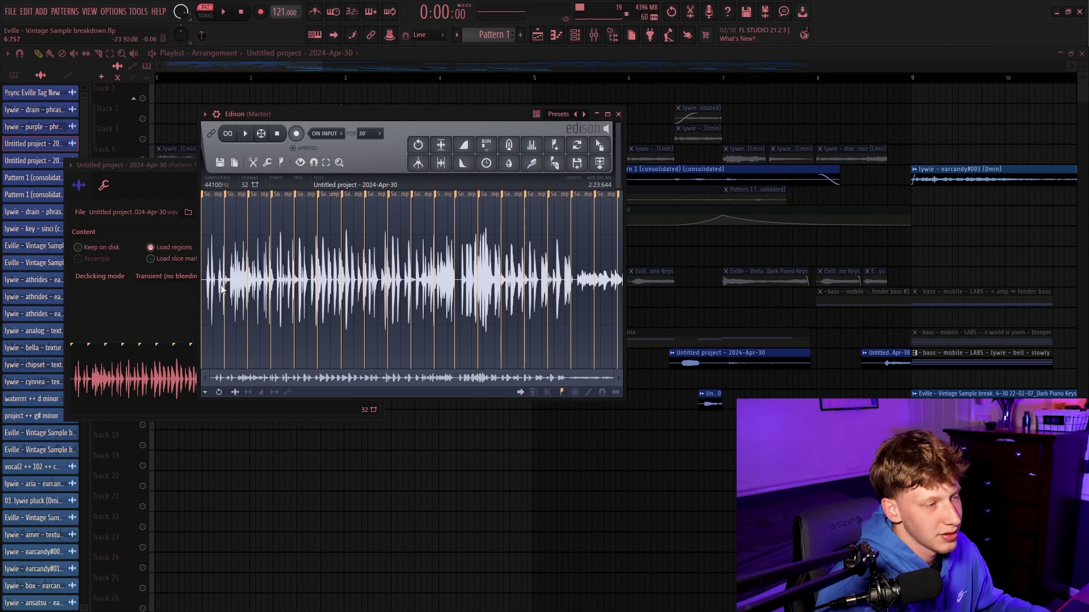
# Play passages of the Untitled project - 2024-Apr-30 recording and its consolidated version in Edison.
pyautogui.click(230, 286)
pyautogui.press('space')
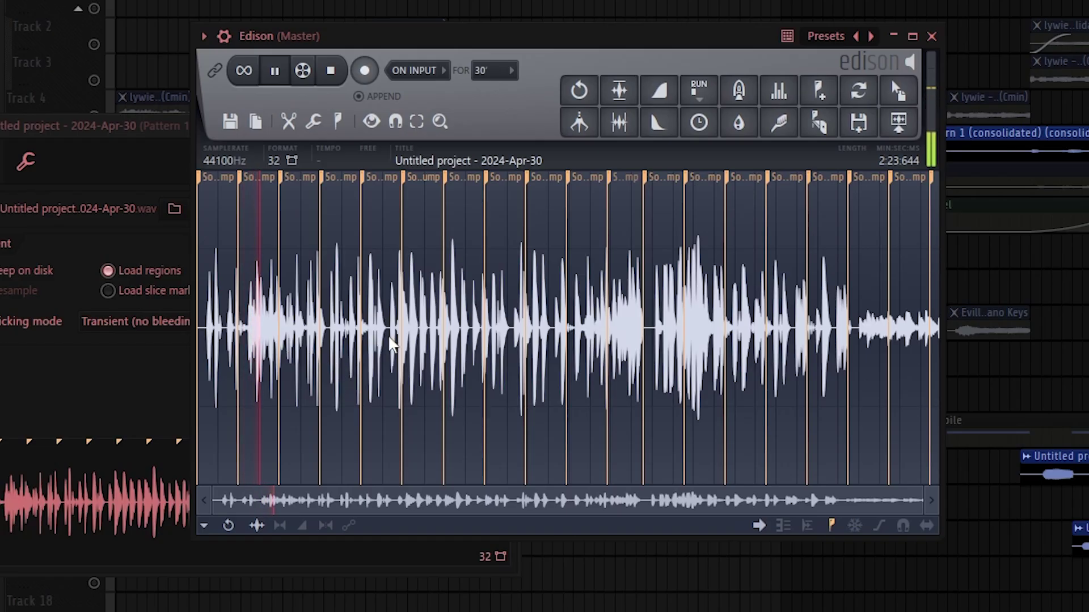
pyautogui.click(371, 343)
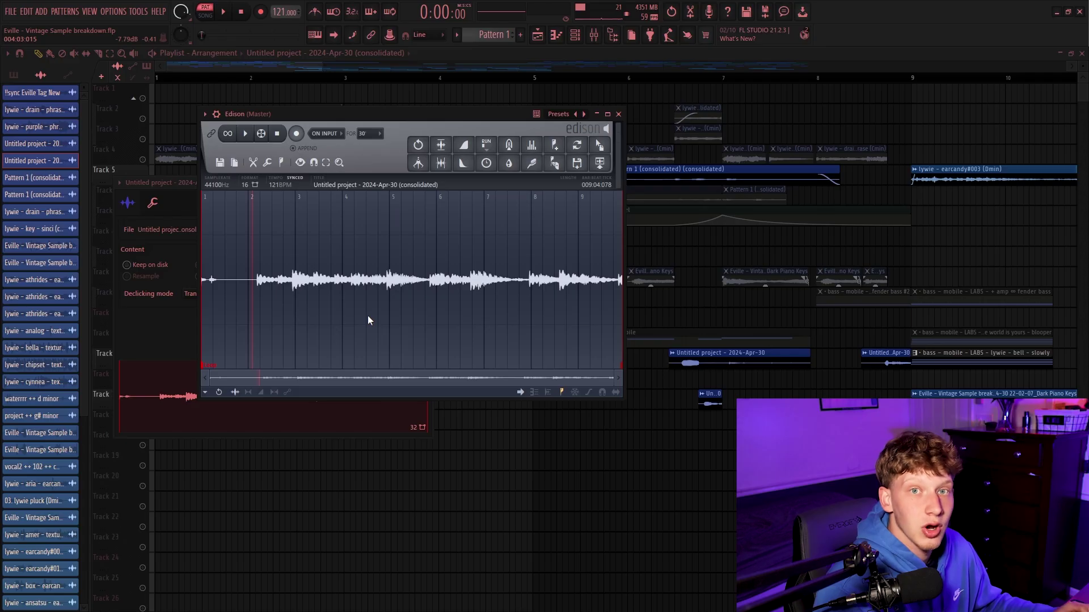
pyautogui.press('space')
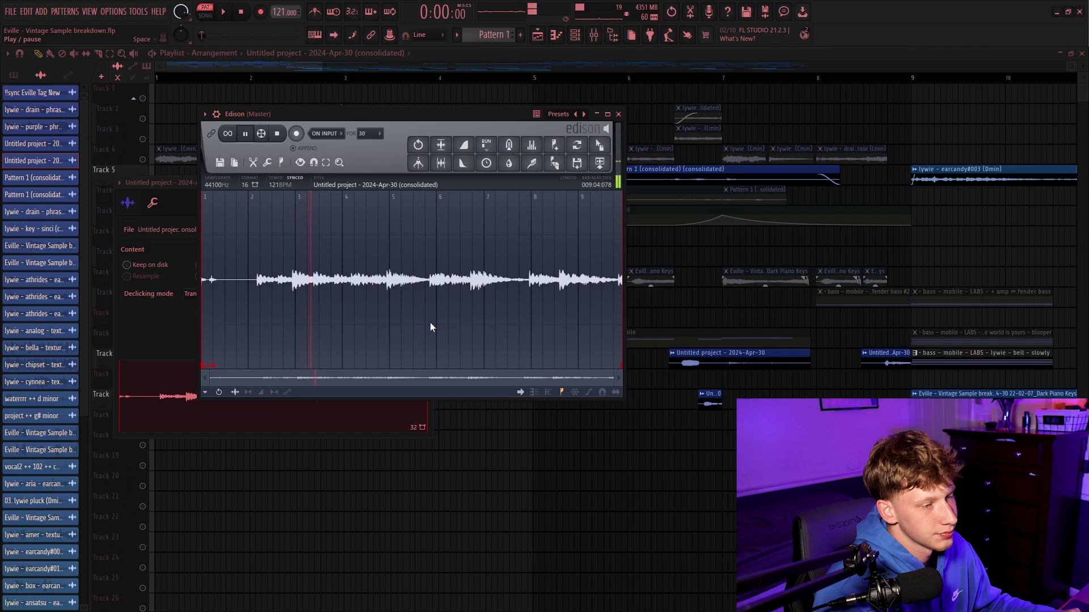
pyautogui.click(469, 291)
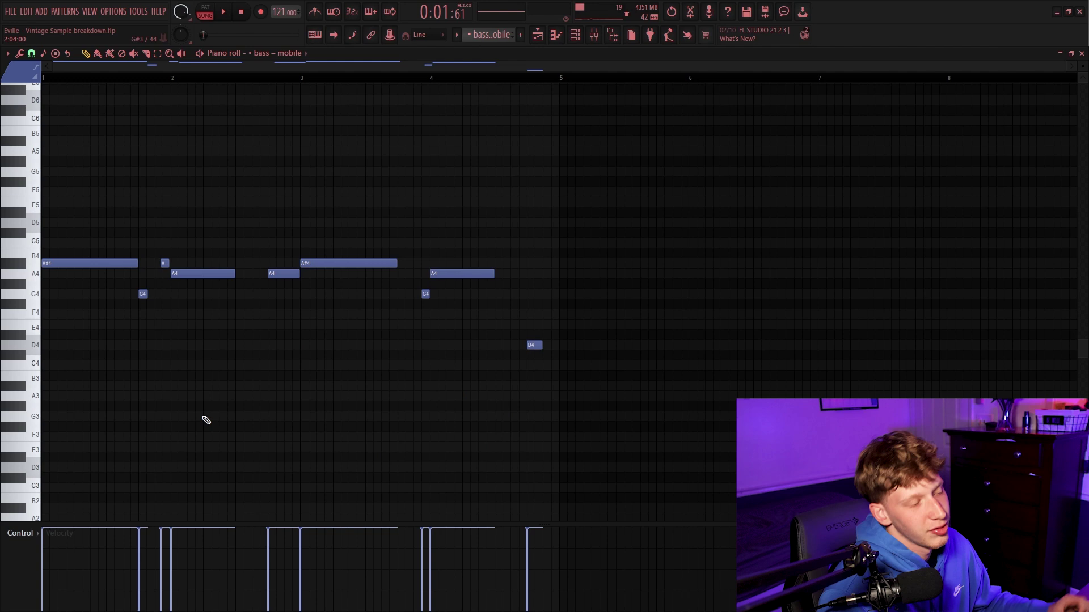
# Play the bass - mobile notes and the LABS chord pattern in the piano roll.
pyautogui.press('space')
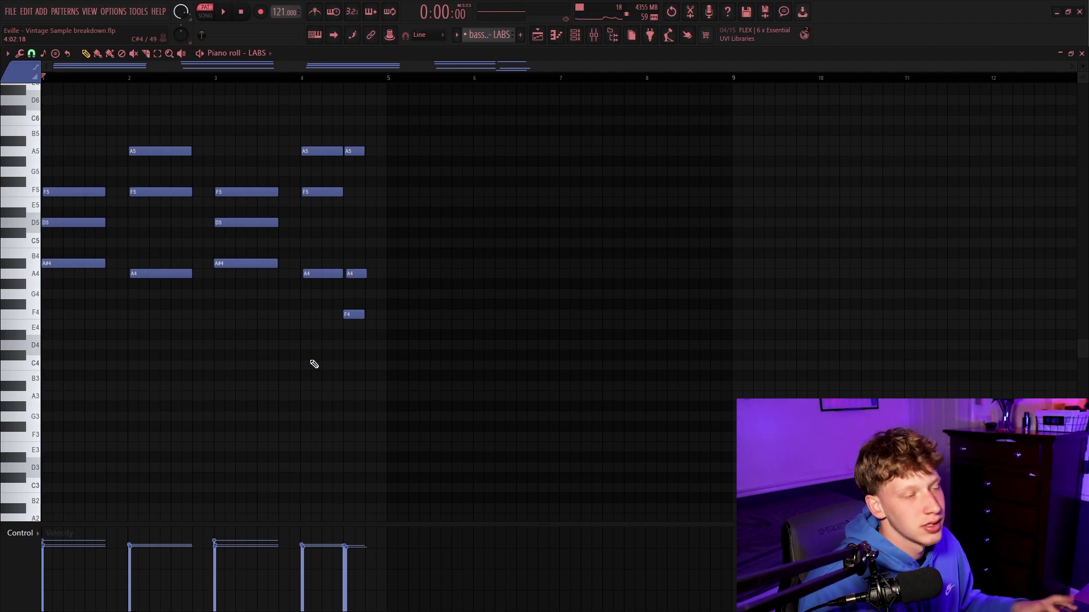
pyautogui.press('space')
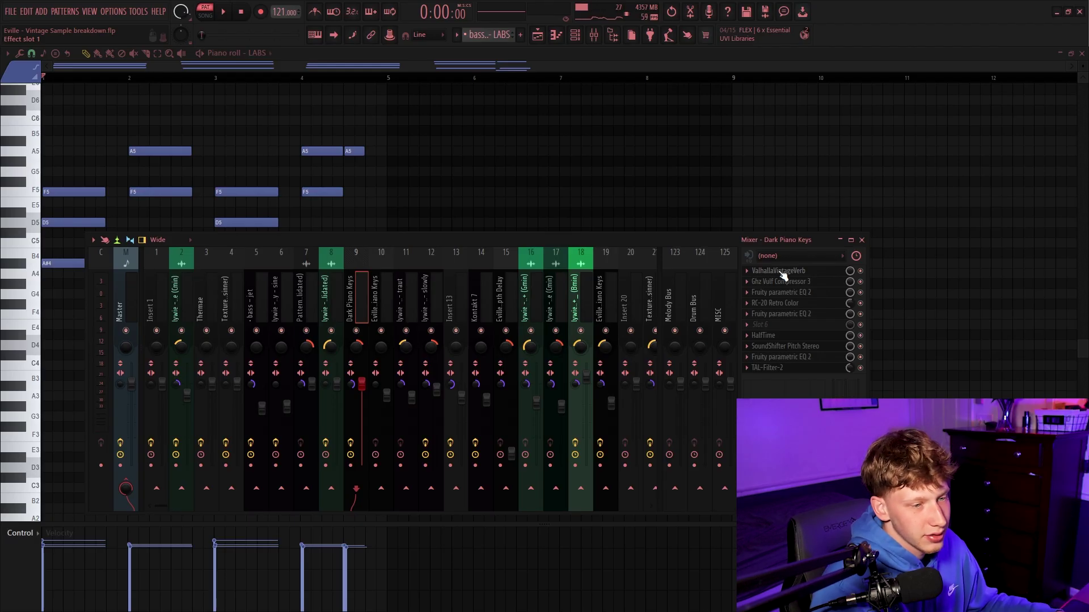
# Review ValhallaVintageVerb, Vulf Compressor 3 with its advanced controls, the first Parametric EQ 2 and RC-20 on Dark Piano Keys.
pyautogui.click(780, 271)
pyautogui.click(779, 282)
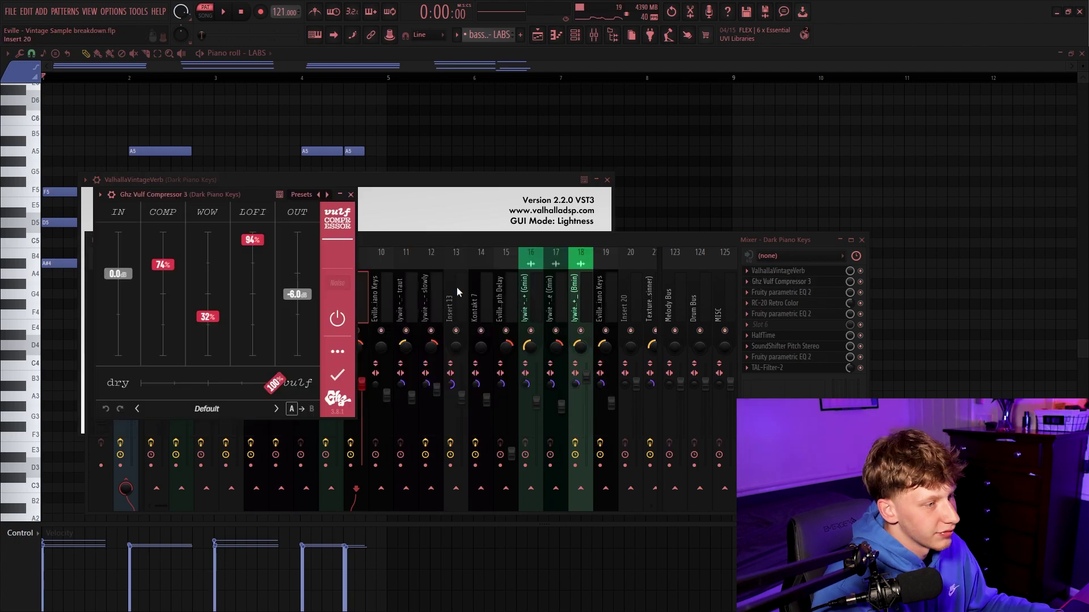
pyautogui.click(338, 352)
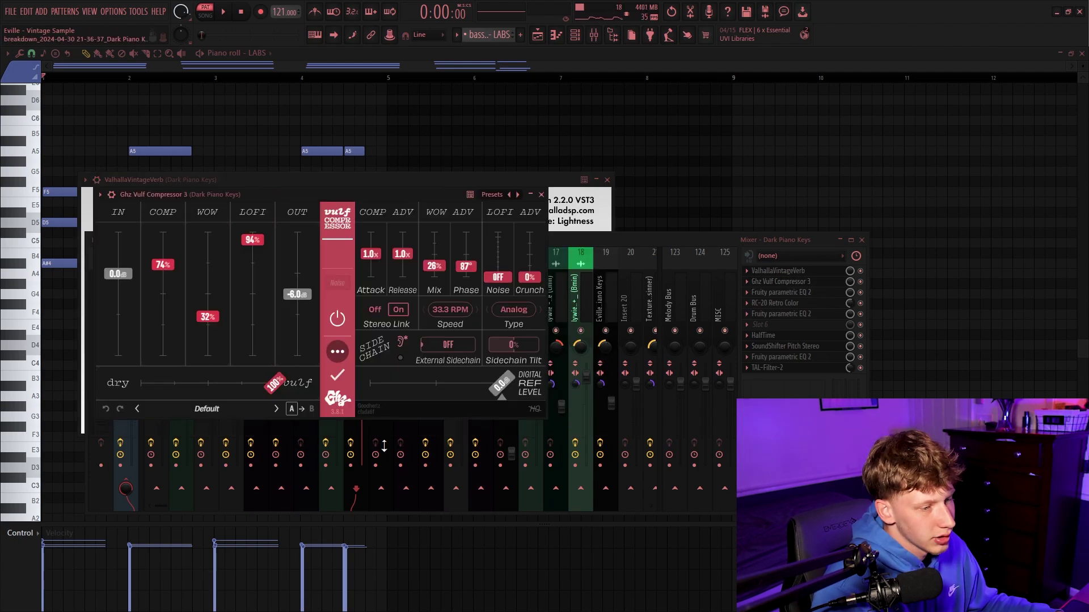
pyautogui.click(780, 293)
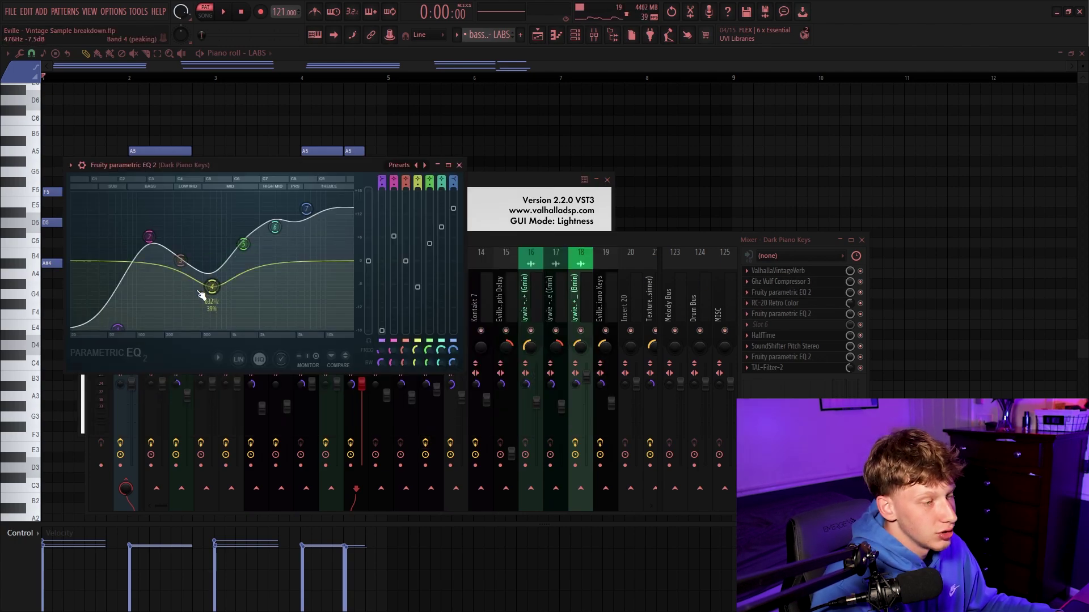
pyautogui.click(787, 304)
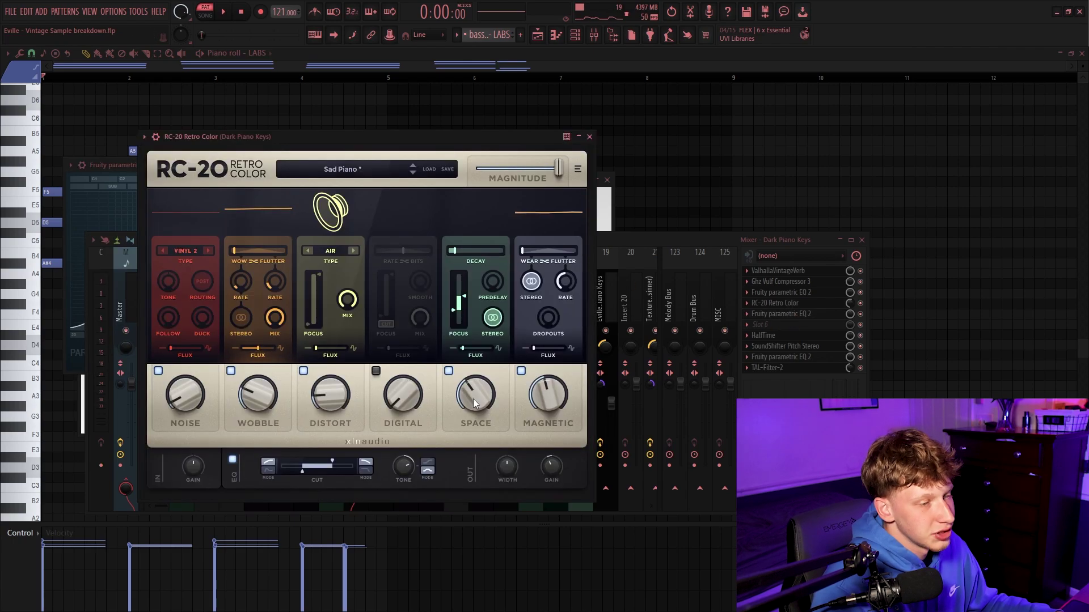
# Review the two remaining Parametric EQ 2 instances, HalfTime, SoundShifter Pitch Stereo and TAL-Filter-2 on the Dark Piano Keys mixer track.
pyautogui.click(805, 316)
pyautogui.click(764, 335)
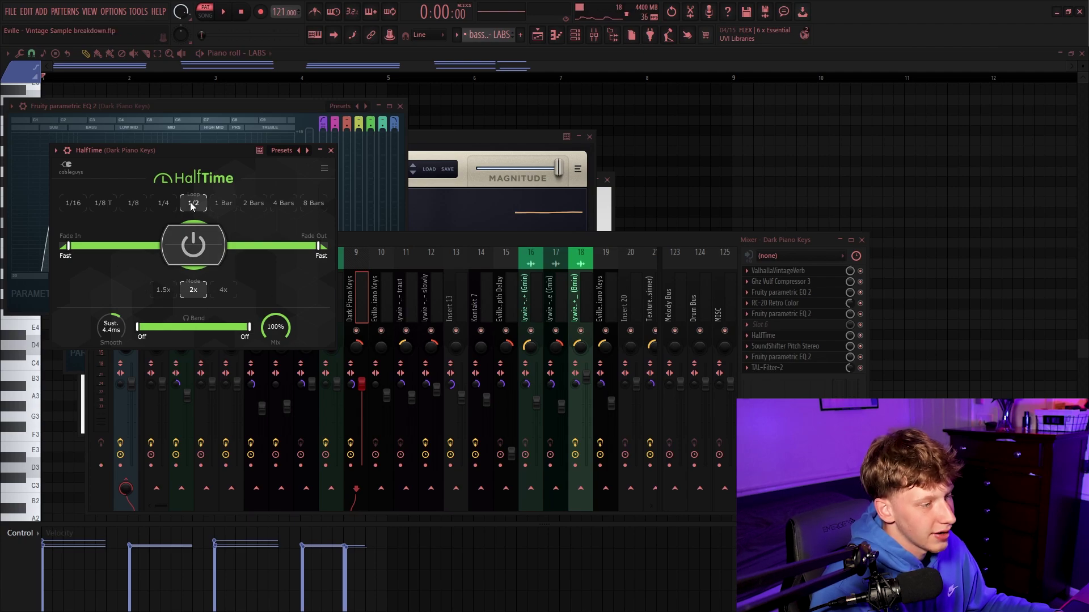
pyautogui.click(785, 346)
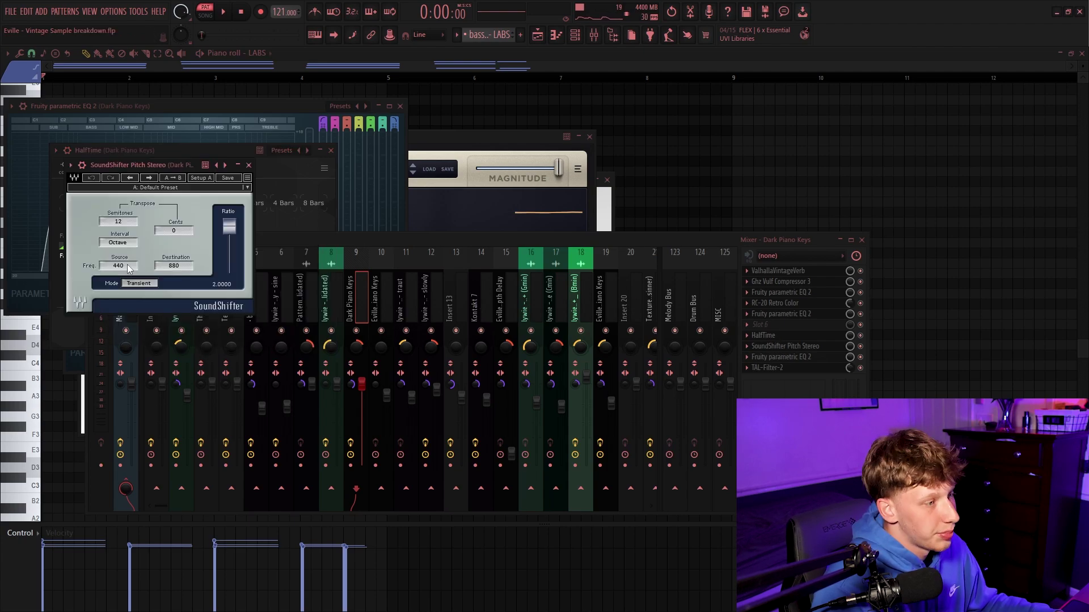
pyautogui.click(774, 357)
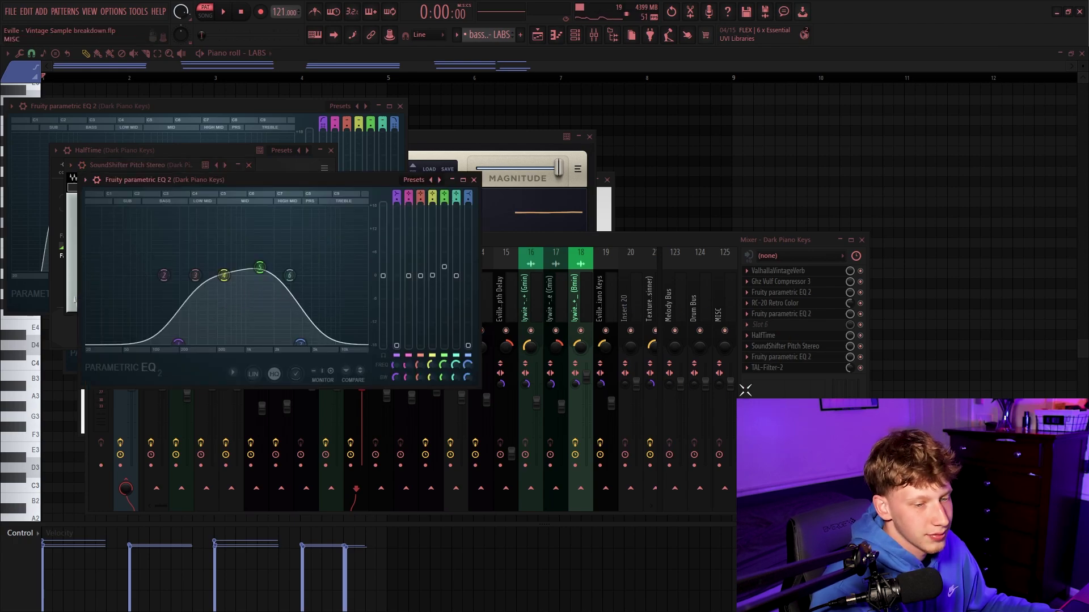
pyautogui.click(767, 368)
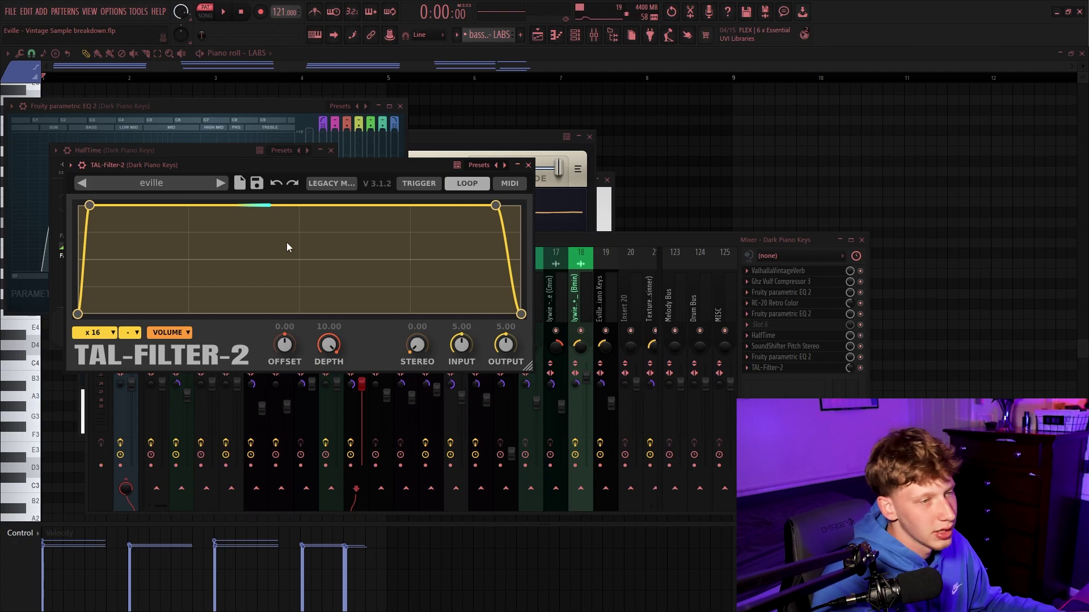
# Return to the playlist and open the Dark Piano Keys audio clip on Track 10.
pyautogui.press('F5')
pyautogui.doubleClick(227, 281)
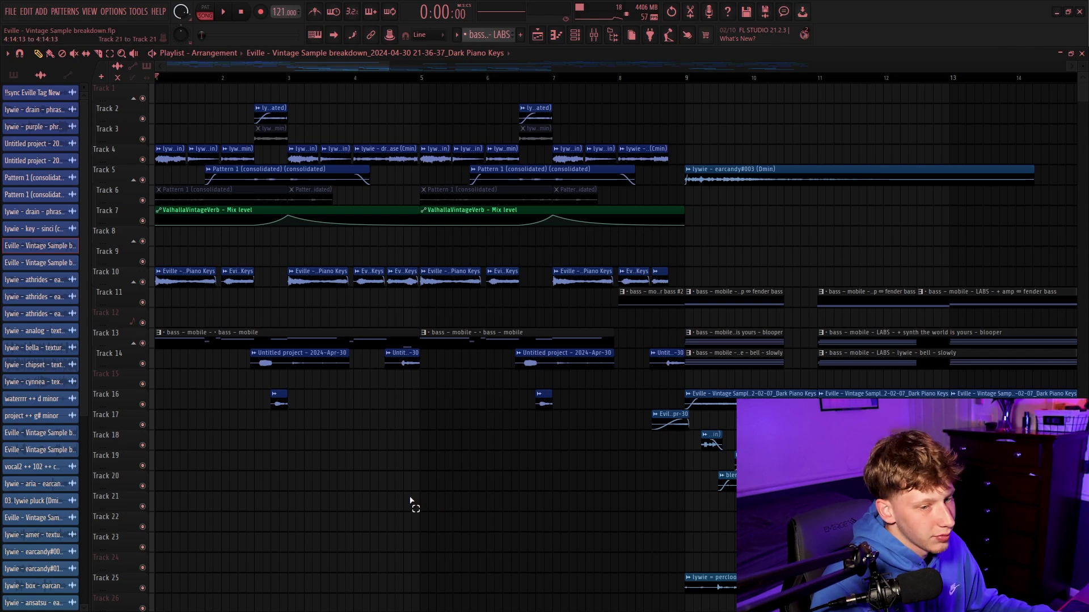
# Solo-check Tracks 10 and 4, and play the arrangement with the Untitled project clips near bar 2 on Tracks 14 and 16 selected.
pyautogui.moveTo(414, 511); pyautogui.dragTo(151, 125)
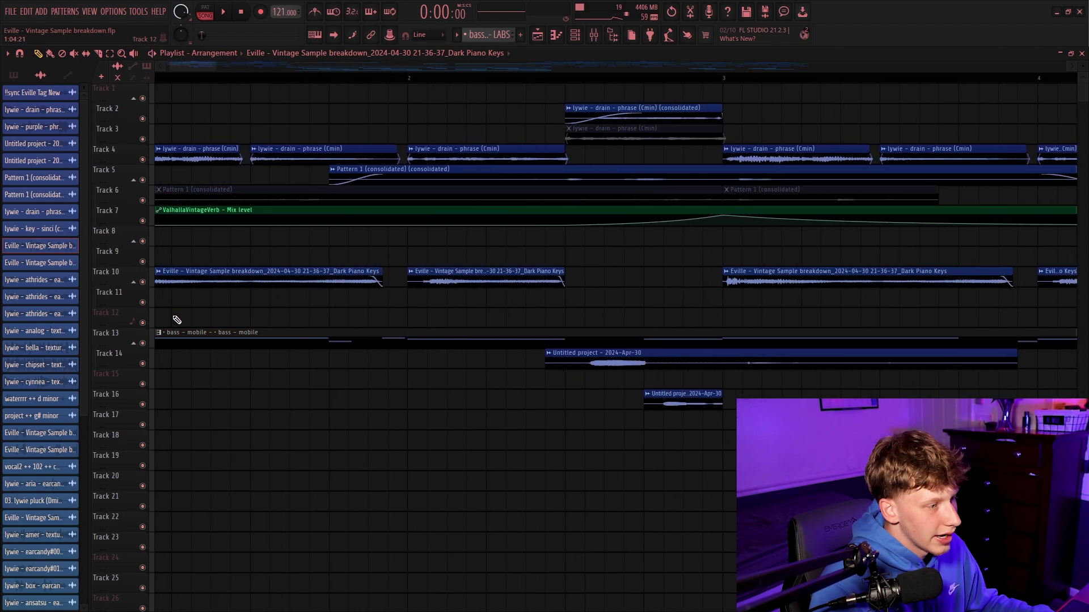
pyautogui.rightClick(144, 282)
pyautogui.rightClick(143, 160)
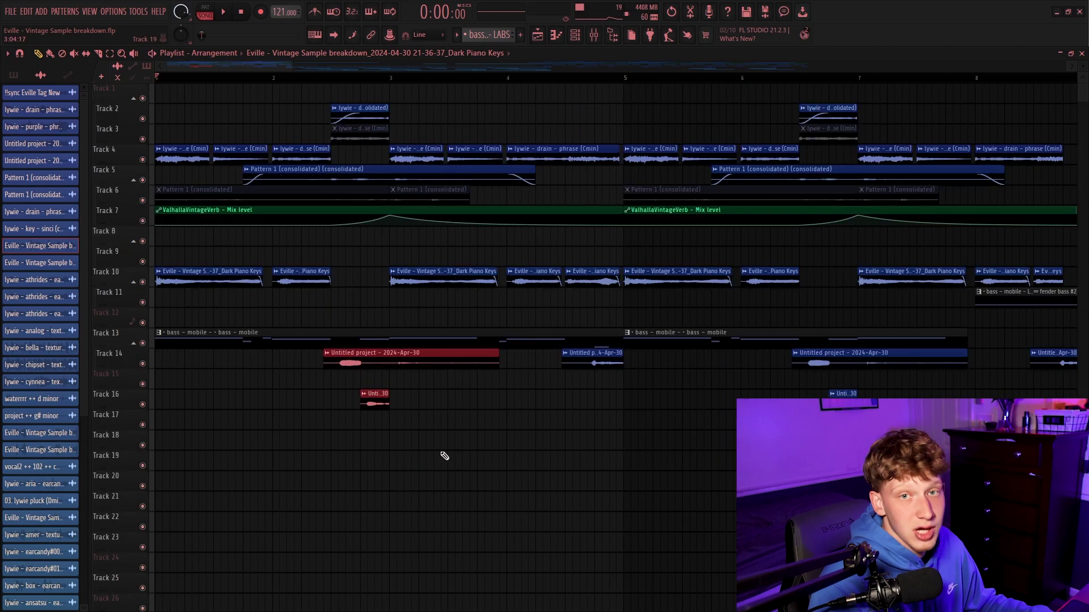
pyautogui.moveTo(438, 466); pyautogui.dragTo(333, 355)
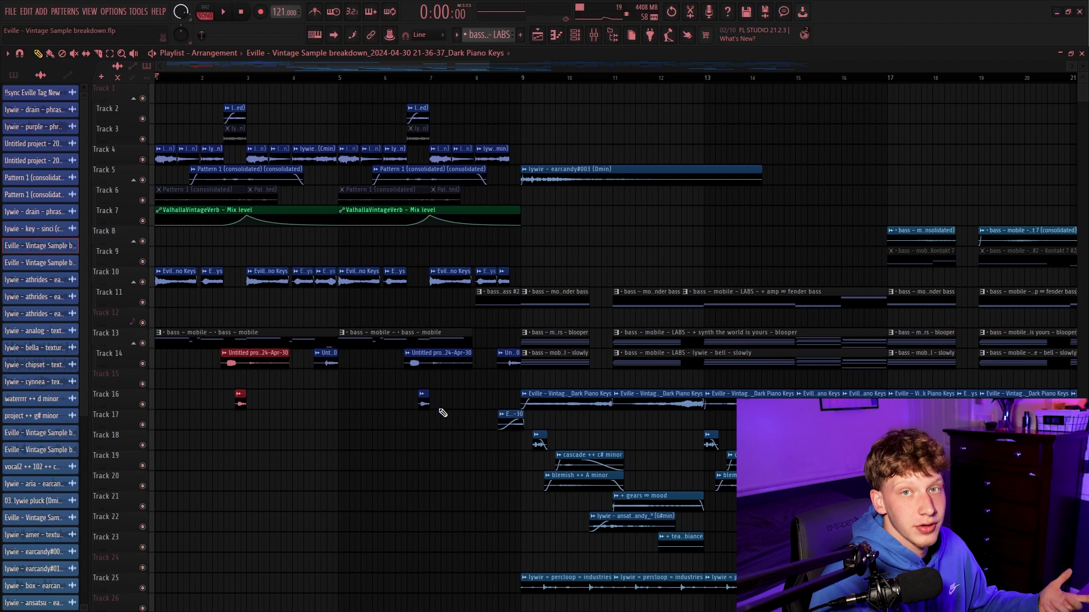
pyautogui.press('space')
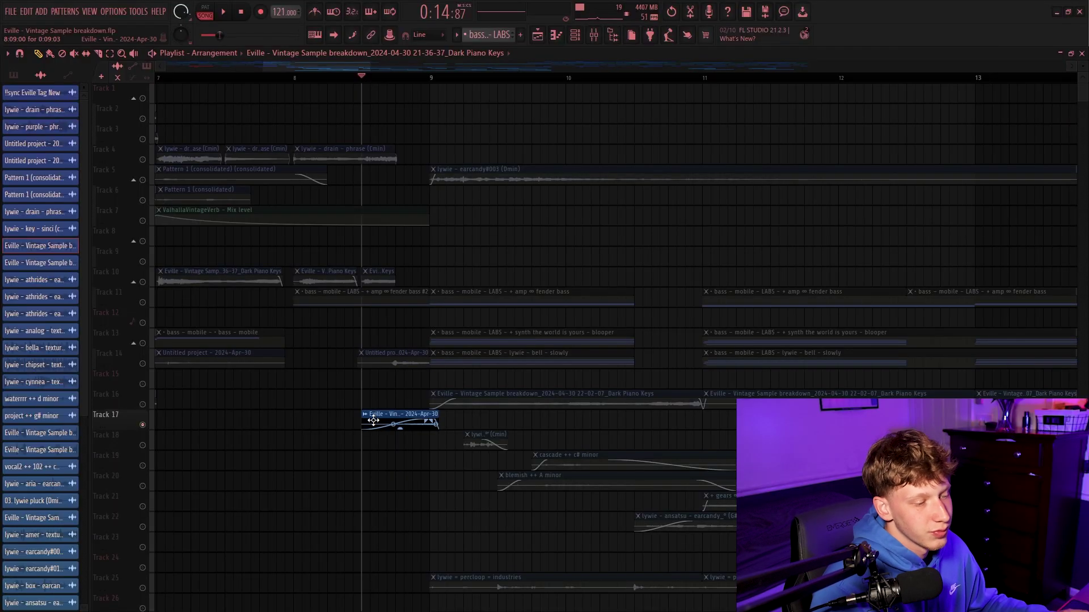
# Review the reversed audio clip on Track 17 and the ValhallaVintageVerb on the Master track.
pyautogui.doubleClick(373, 420)
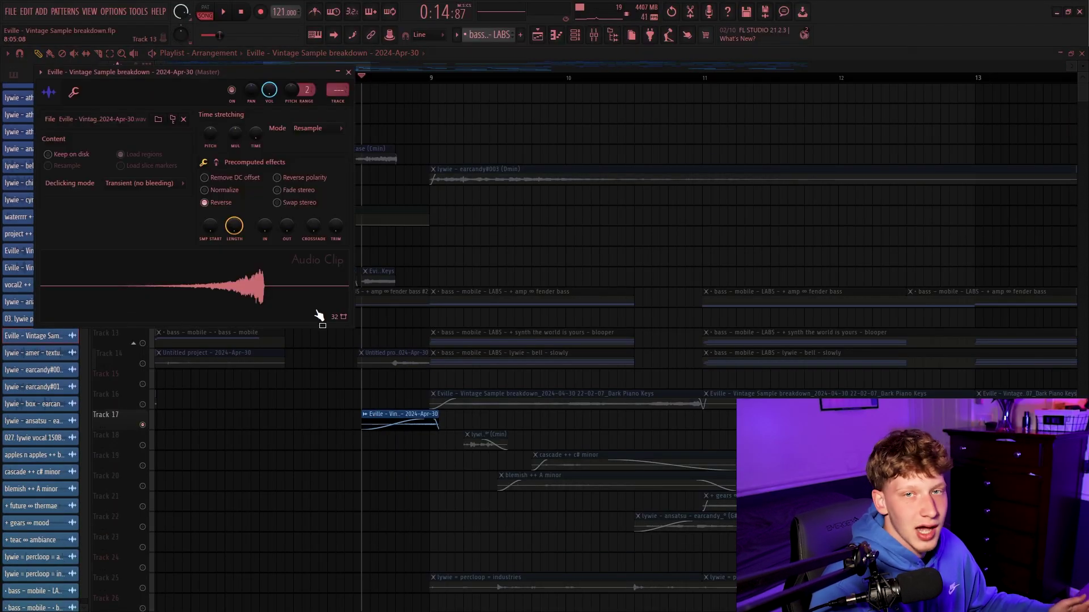
pyautogui.click(350, 73)
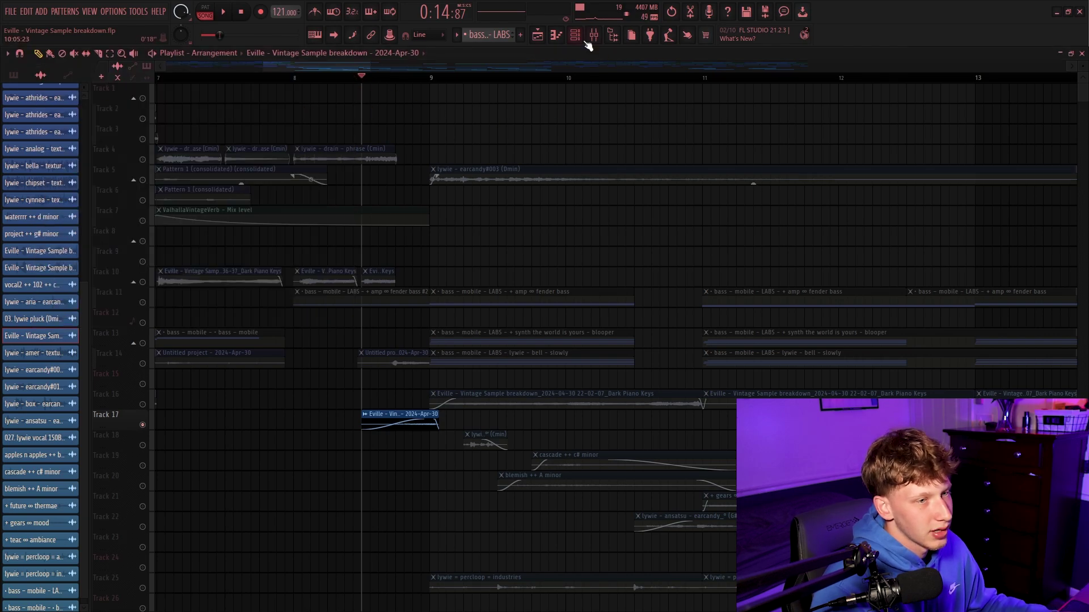
pyautogui.click(594, 34)
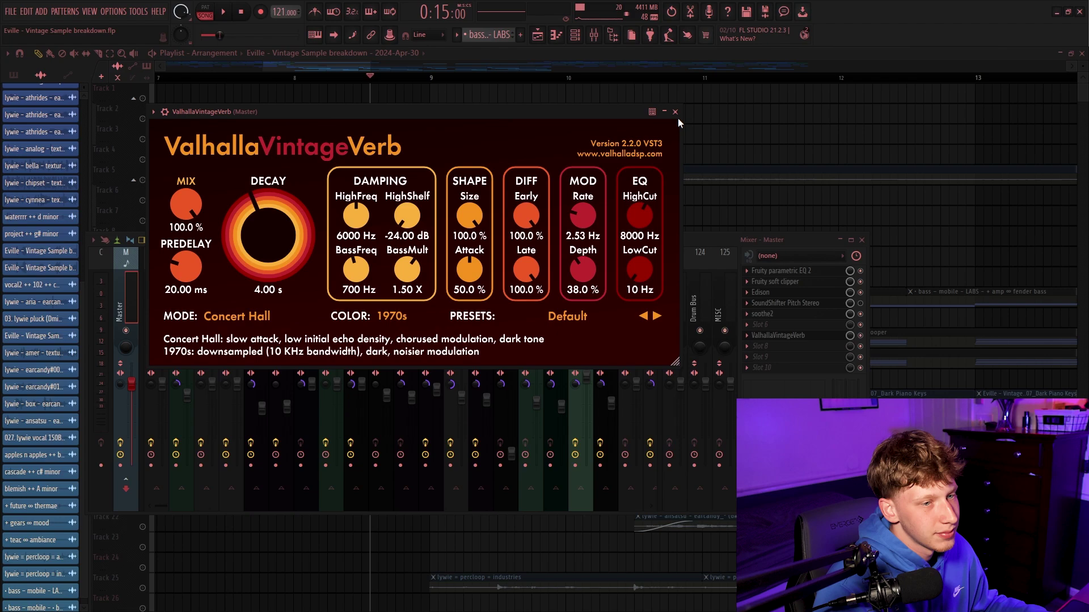
pyautogui.click(676, 112)
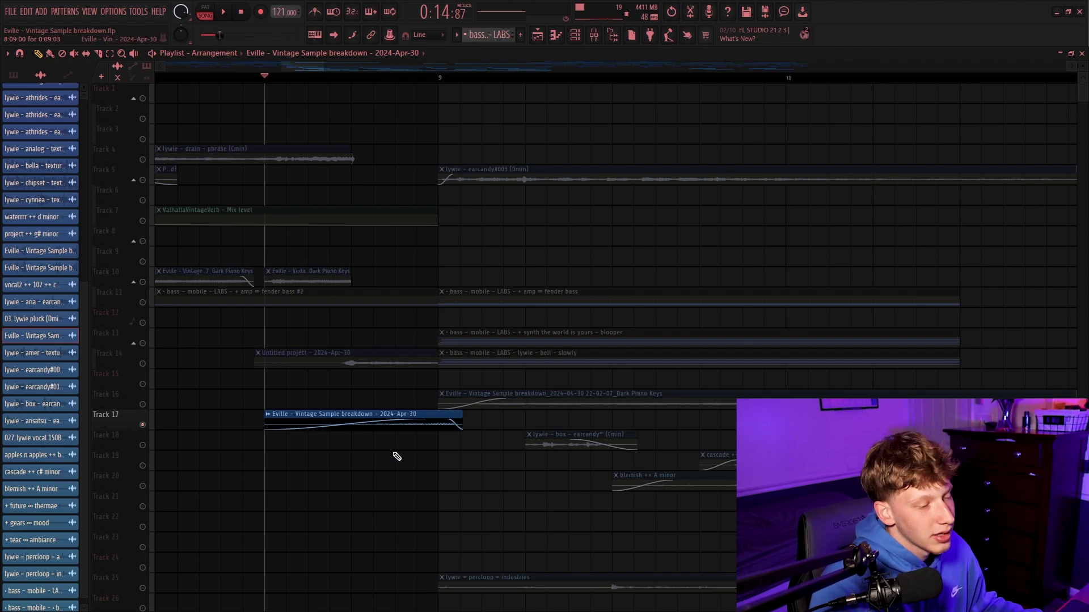
# Examine the Track 17 reverse clip and Track 11 fender bass, and play the transition from bar 7 into bar 9.
pyautogui.moveTo(381, 467); pyautogui.dragTo(307, 462)
pyautogui.moveTo(303, 442); pyautogui.dragTo(359, 428)
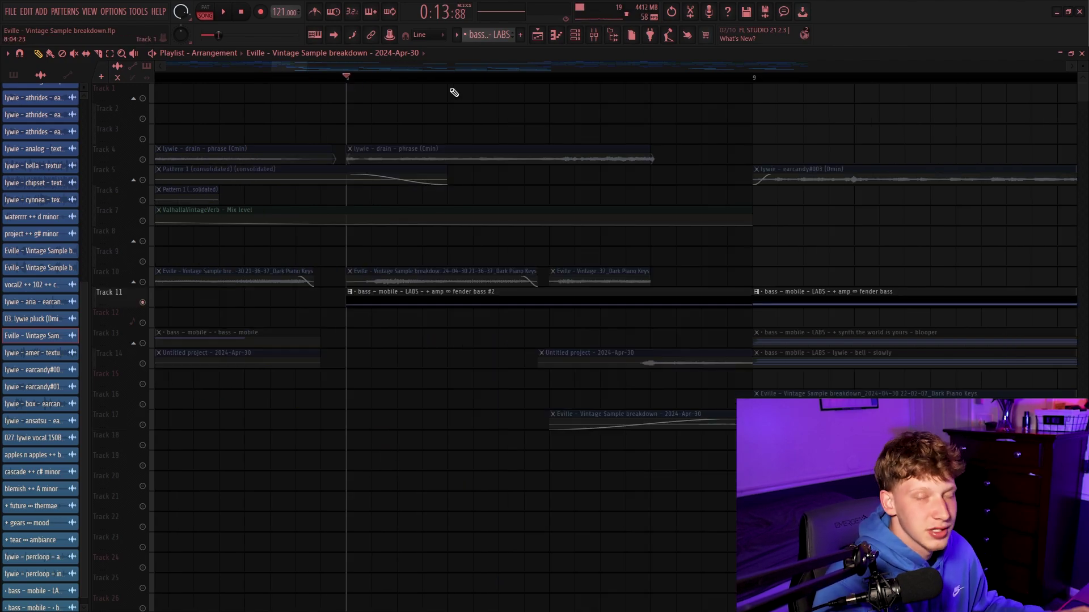
pyautogui.scroll(-4, 422, 293)
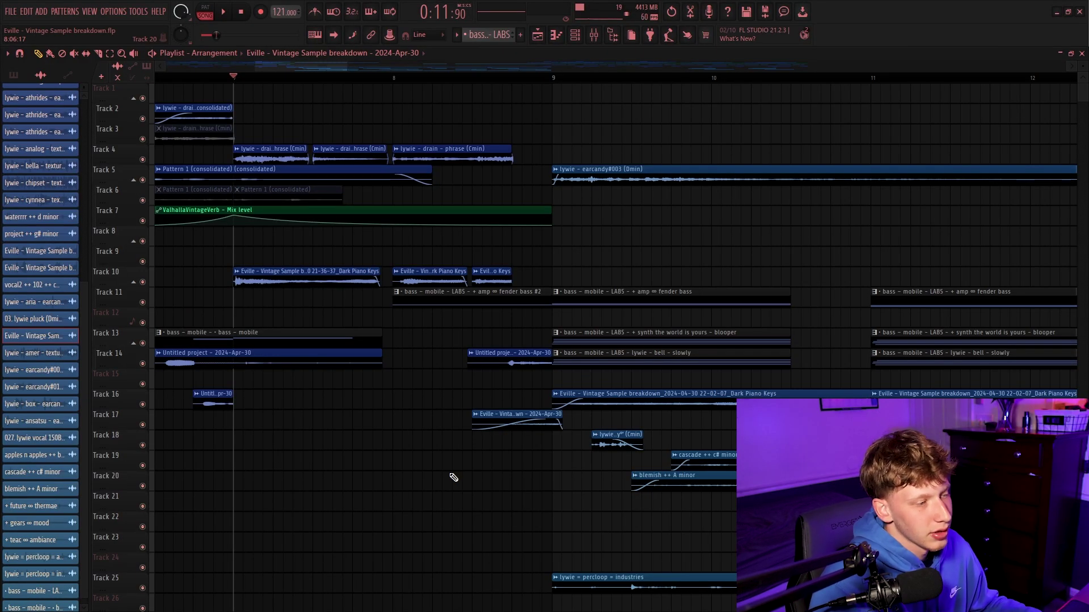
pyautogui.press('space')
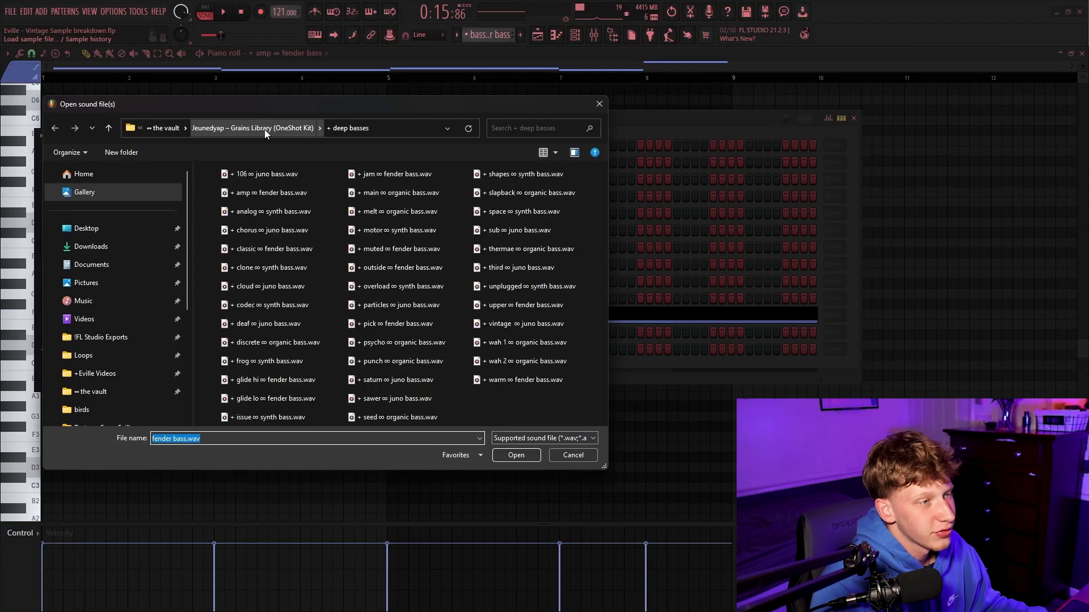
# Review Fruity Fast Dist and the second Parametric EQ 2 on the amp fender bass track and play its notes in the piano roll.
pyautogui.click(599, 103)
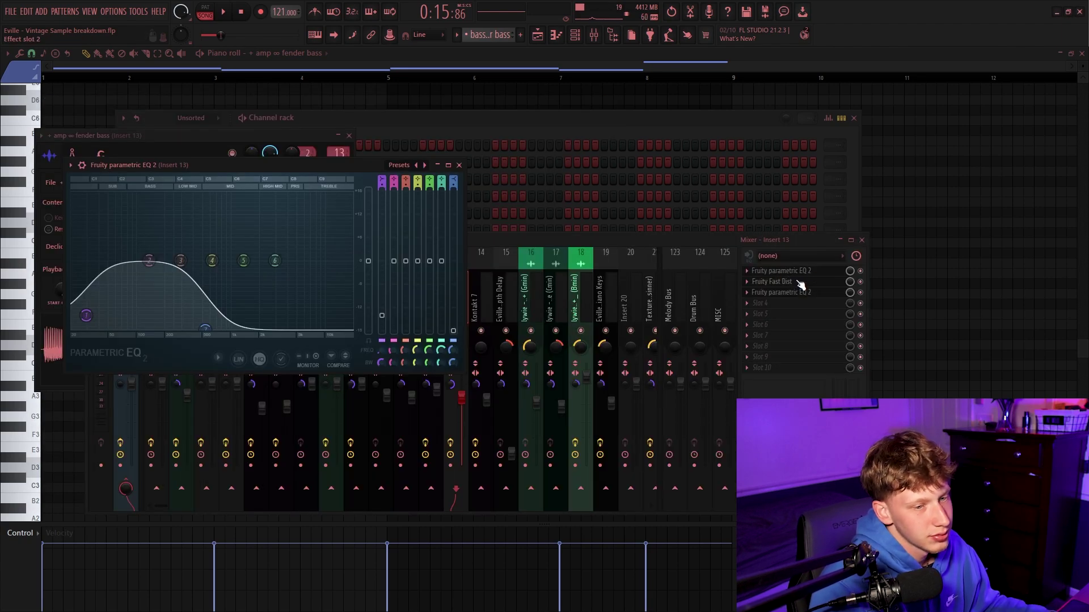
pyautogui.click(800, 282)
pyautogui.click(777, 294)
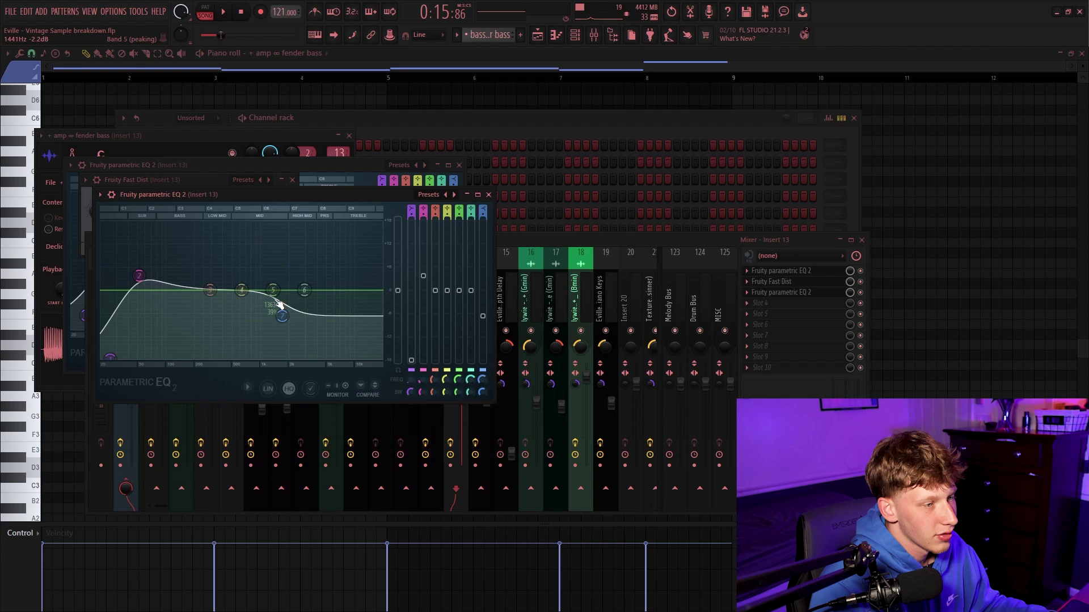
pyautogui.press('space')
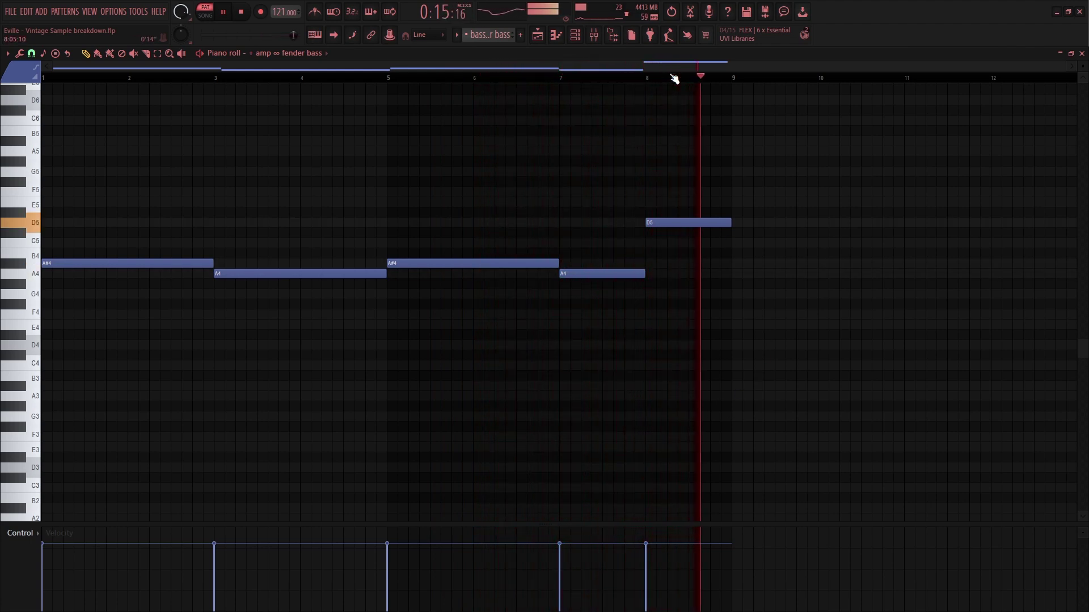
pyautogui.press('space')
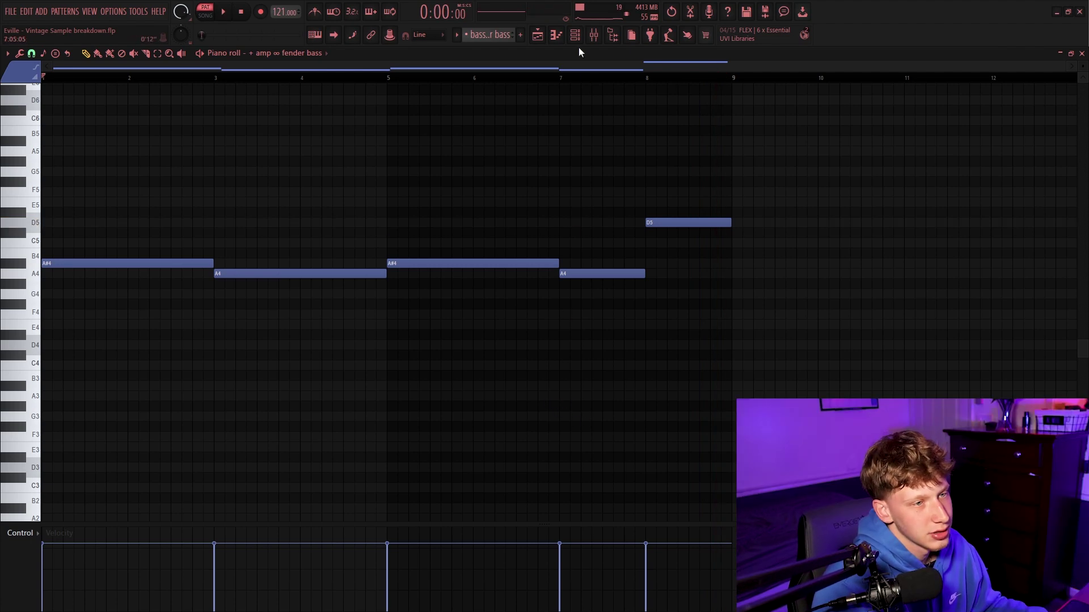
# Play the chord pattern of + synth the world is yours - blooper in the piano roll.
pyautogui.click(550, 39)
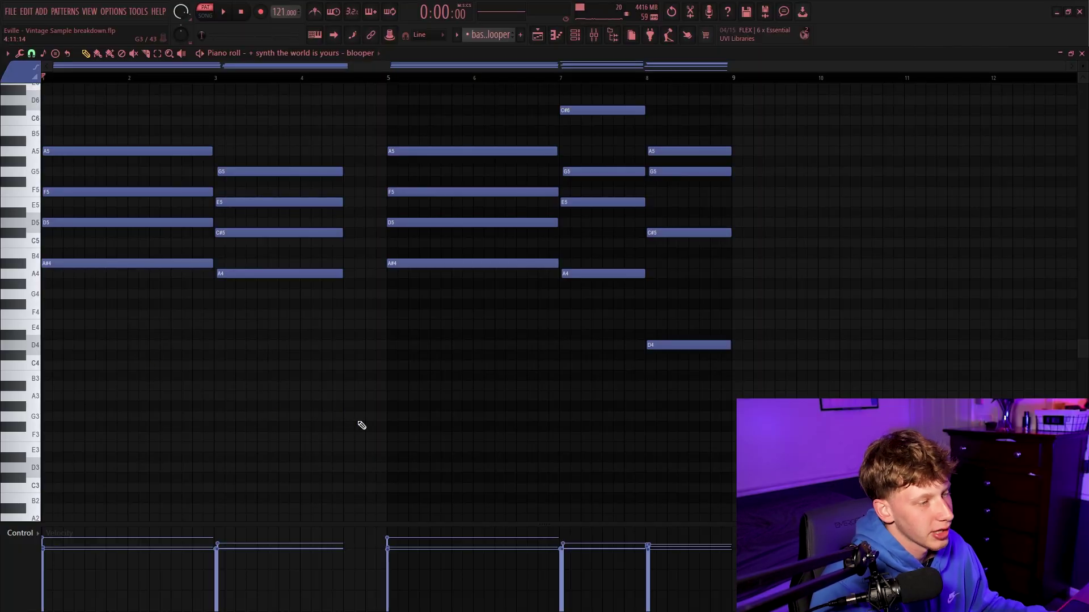
pyautogui.press('space')
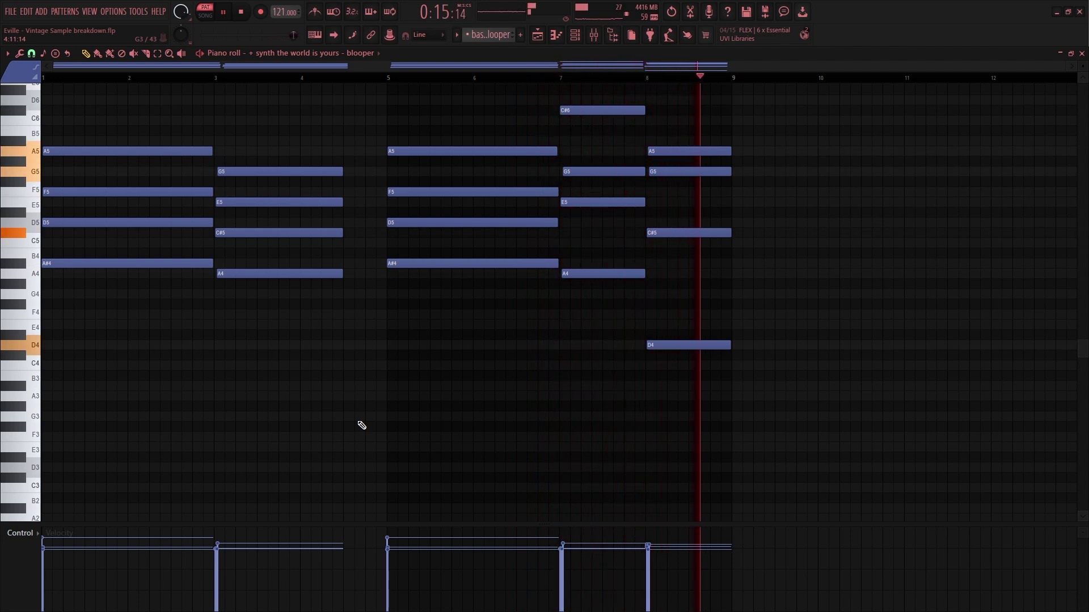
pyautogui.press('space')
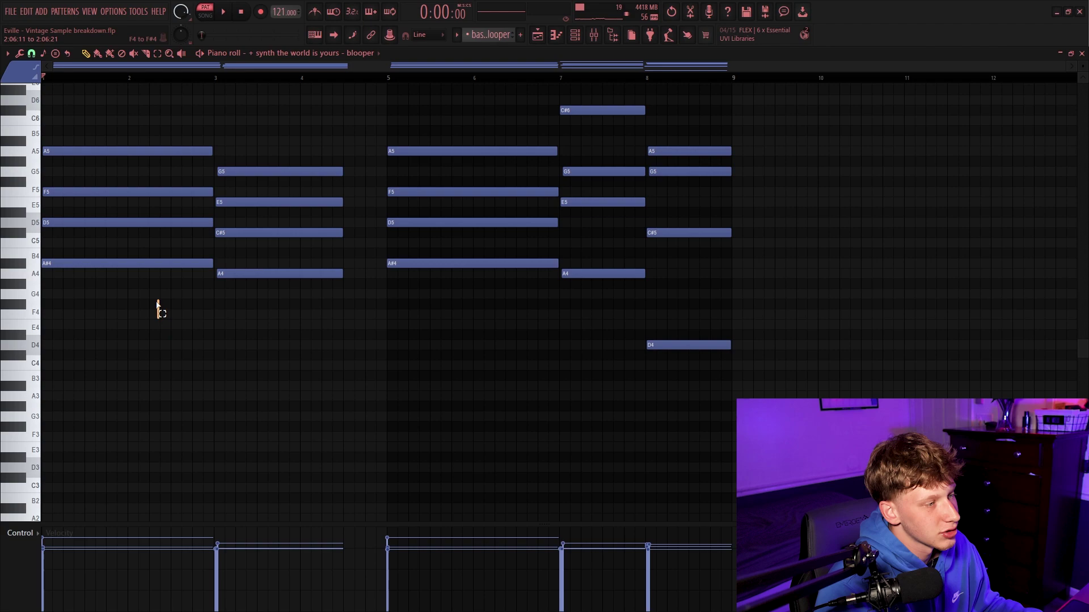
# Examine the blooper pattern's chords one by one and try repeating the bar 3 chord at bar 7.
pyautogui.moveTo(159, 305); pyautogui.dragTo(69, 187)
pyautogui.moveTo(302, 329); pyautogui.dragTo(116, 320)
pyautogui.moveTo(99, 153); pyautogui.dragTo(437, 163)
pyautogui.moveTo(583, 309); pyautogui.dragTo(586, 93)
pyautogui.moveTo(284, 349); pyautogui.dragTo(343, 182)
pyautogui.moveTo(241, 199); pyautogui.dragTo(584, 192)
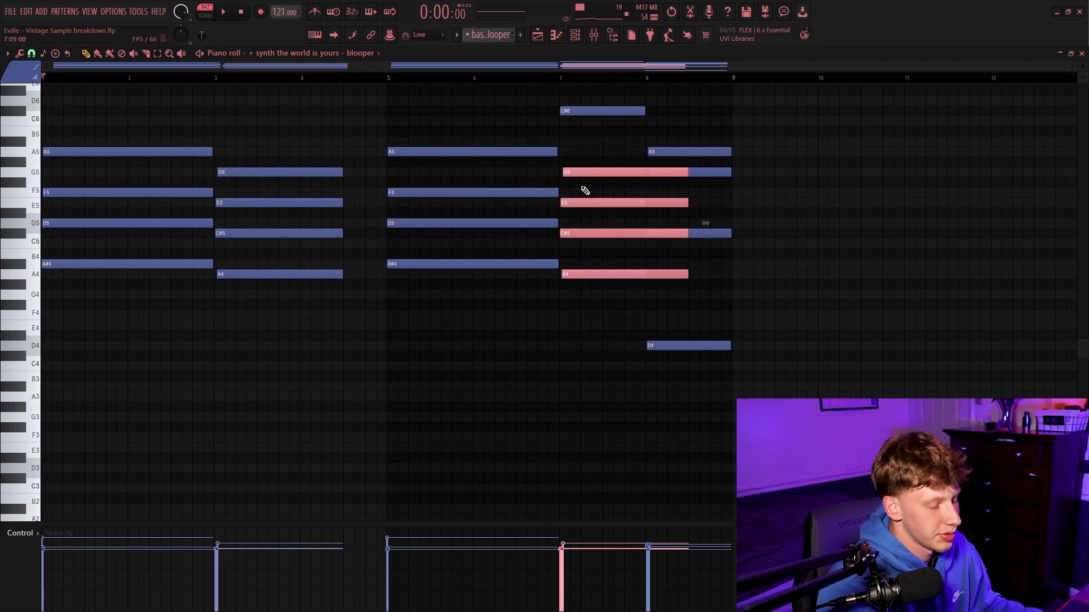
pyautogui.hotkey('ctrl', 'l')
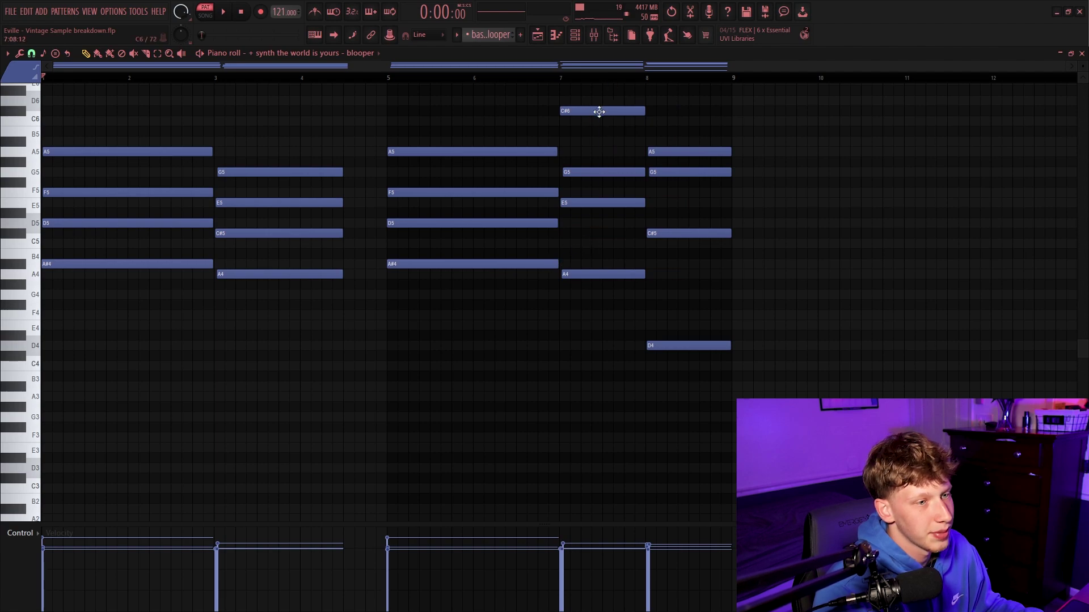
pyautogui.moveTo(707, 421); pyautogui.dragTo(681, 123)
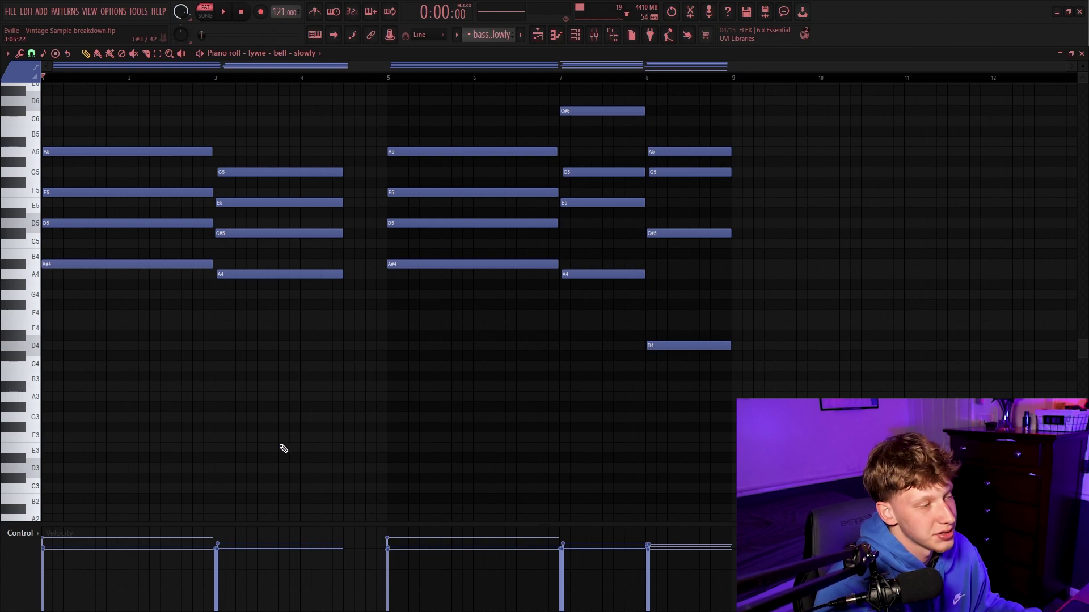
# Play the lywie - bell - slowly chords at bars 1, 5, 7 and 8 and review the Valhalla effect on its mixer track.
pyautogui.press('space')
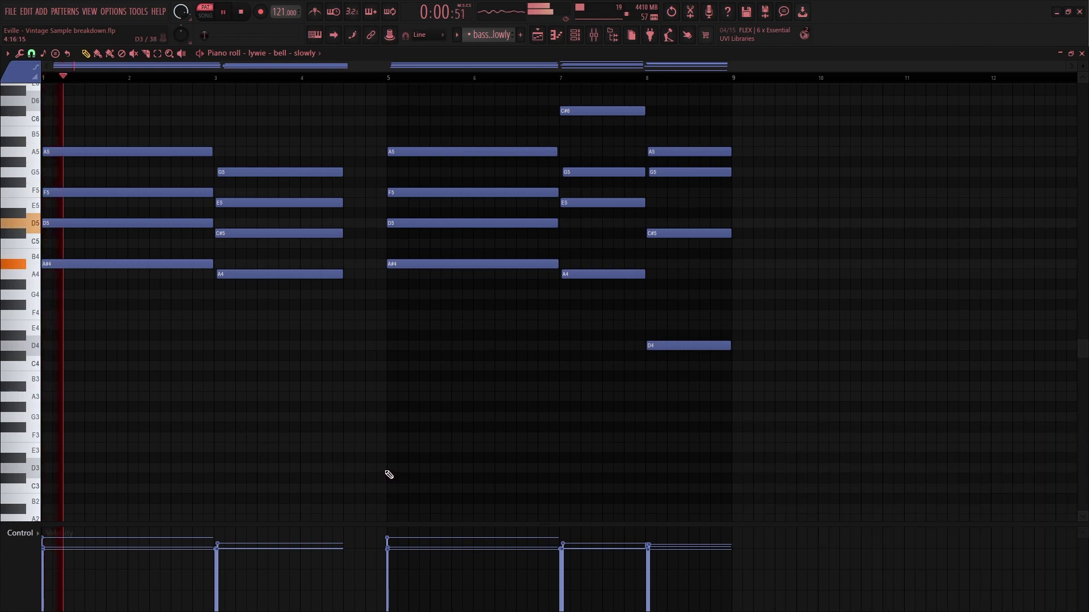
pyautogui.click(388, 77)
pyautogui.click(559, 78)
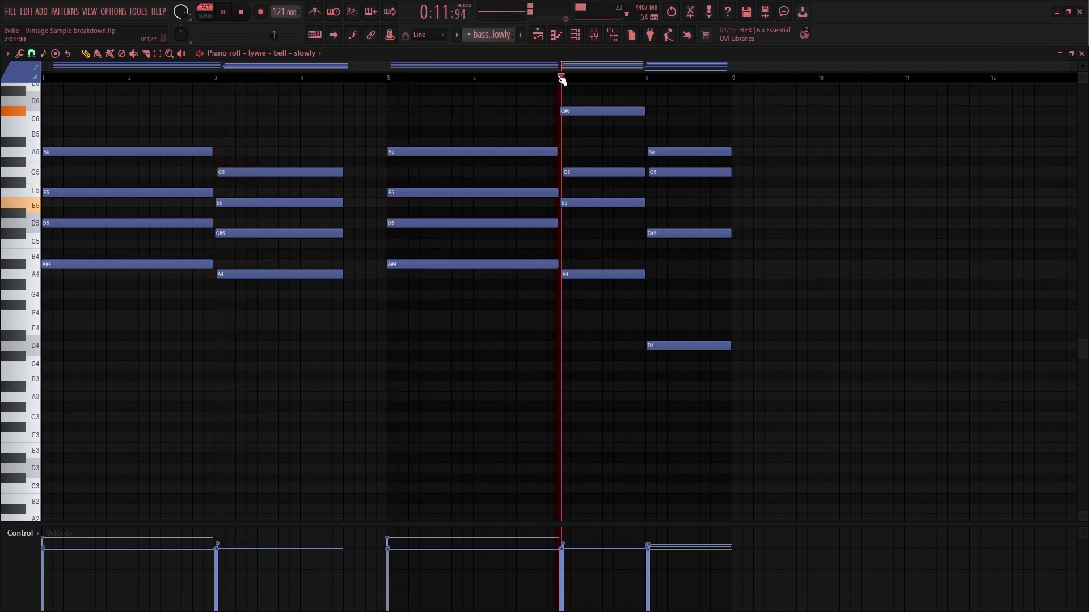
pyautogui.click(647, 79)
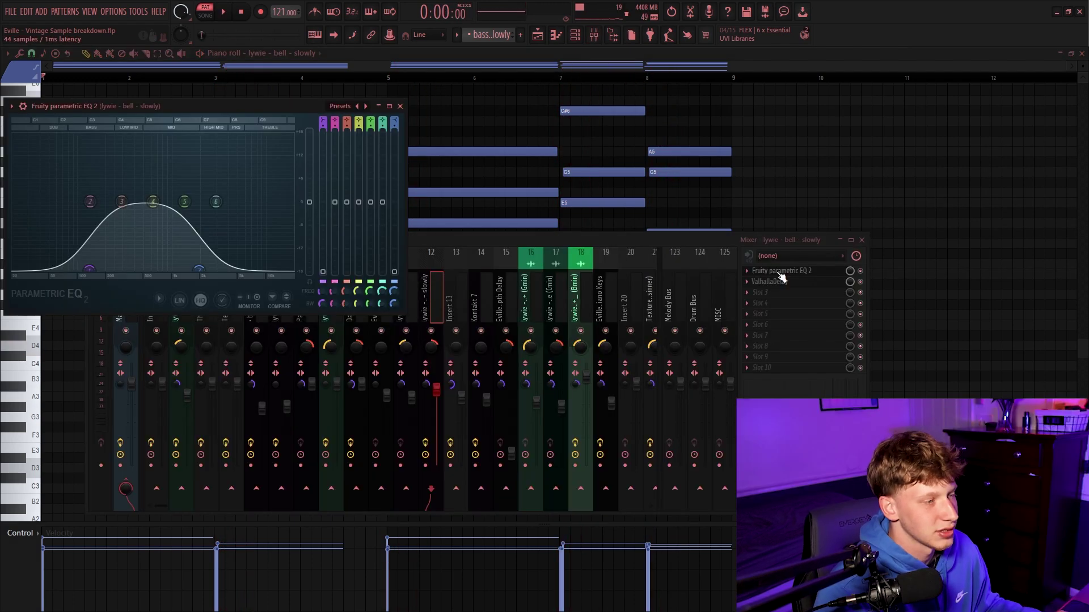
pyautogui.click(780, 284)
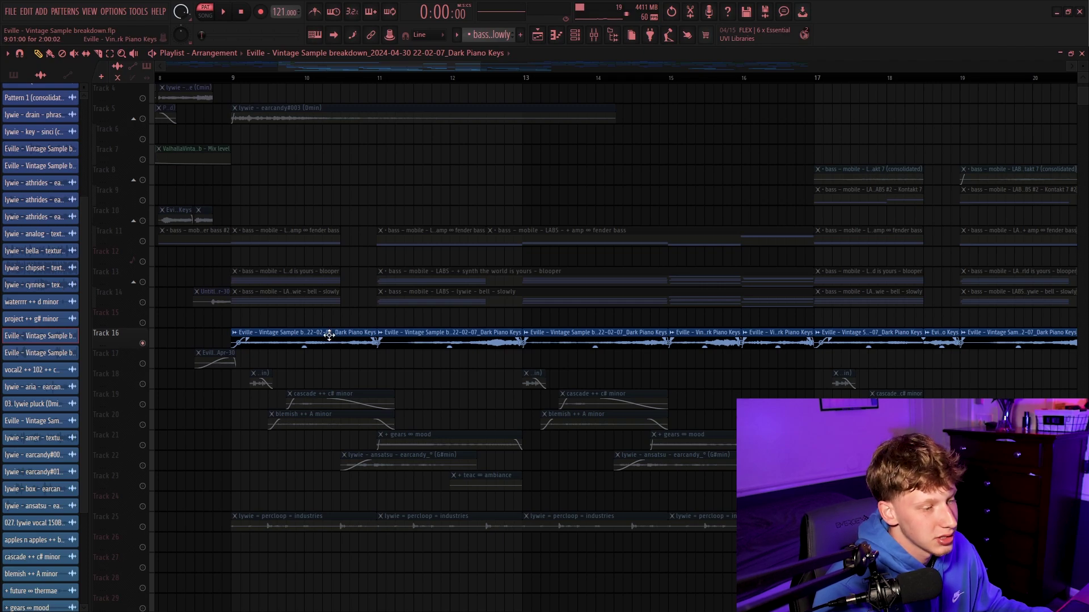
# Open the Dark Piano Keys clip on Track 16 and review its SoundShifter Pitch Stereo and Fruity Flangus effects.
pyautogui.doubleClick(329, 335)
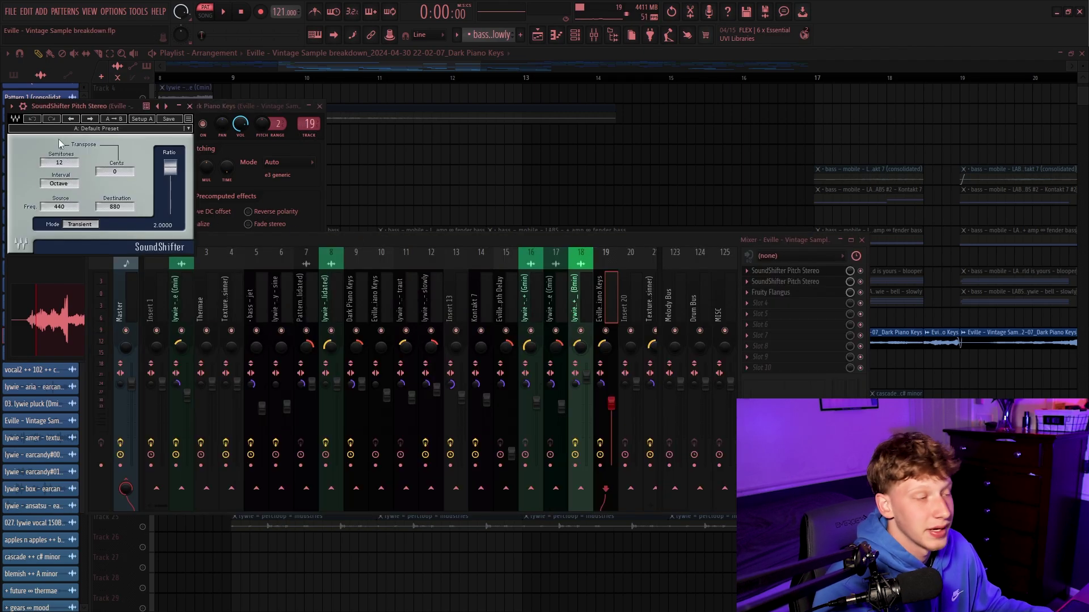
pyautogui.click(808, 284)
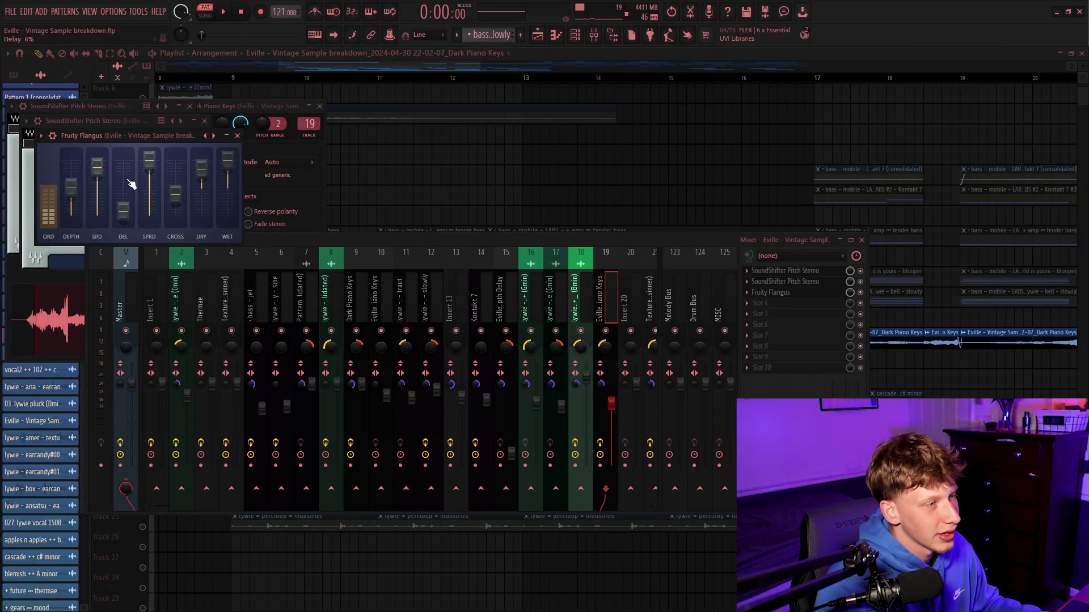
pyautogui.moveTo(116, 135); pyautogui.dragTo(396, 165)
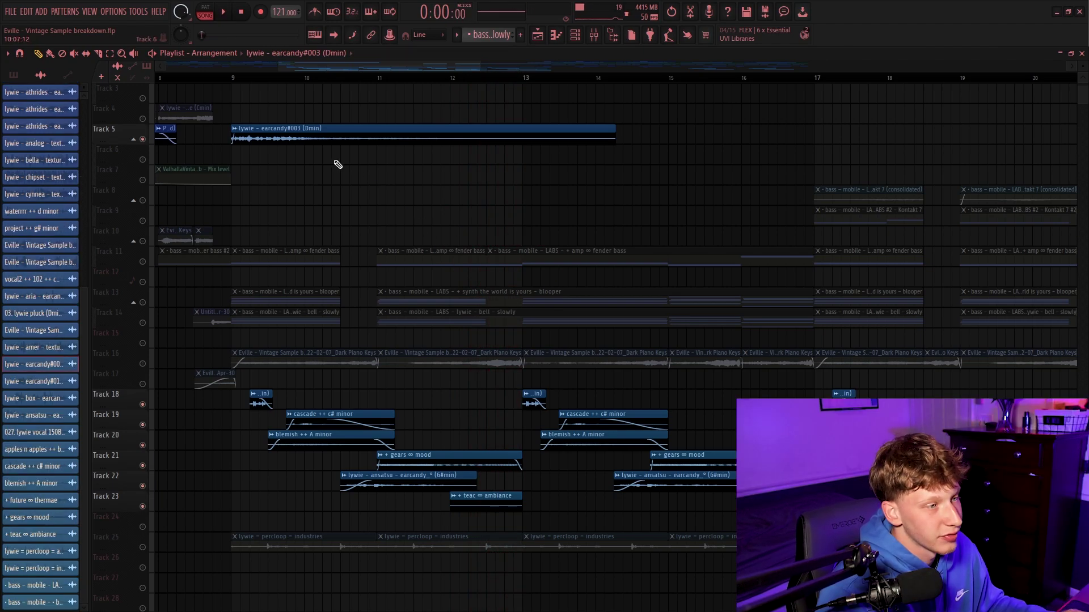
# Solo the blemish and cascade clips on Tracks 20 and 19, and play the percloop on Track 25.
pyautogui.scroll(-2, 217, 378)
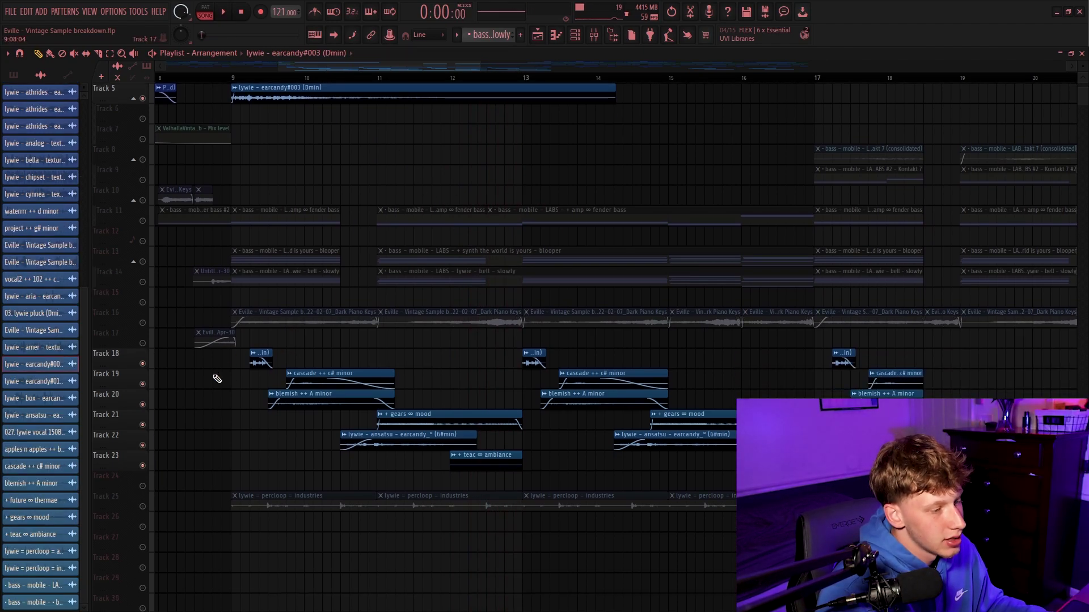
pyautogui.keyDown('ctrl'); pyautogui.click(142, 404); pyautogui.keyUp('ctrl')
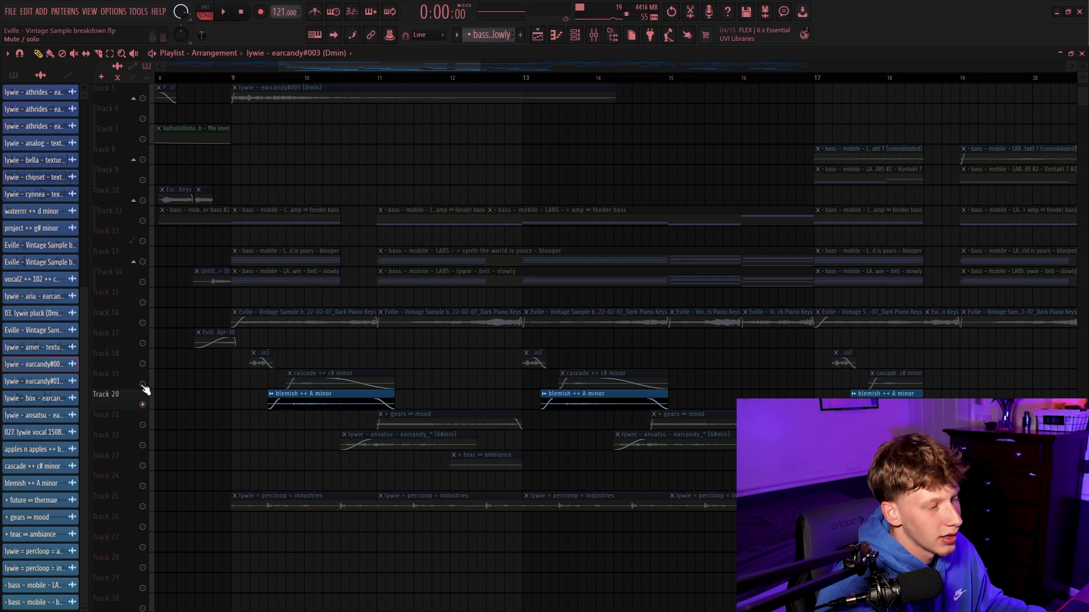
pyautogui.rightClick(143, 385)
pyautogui.rightClick(143, 385)
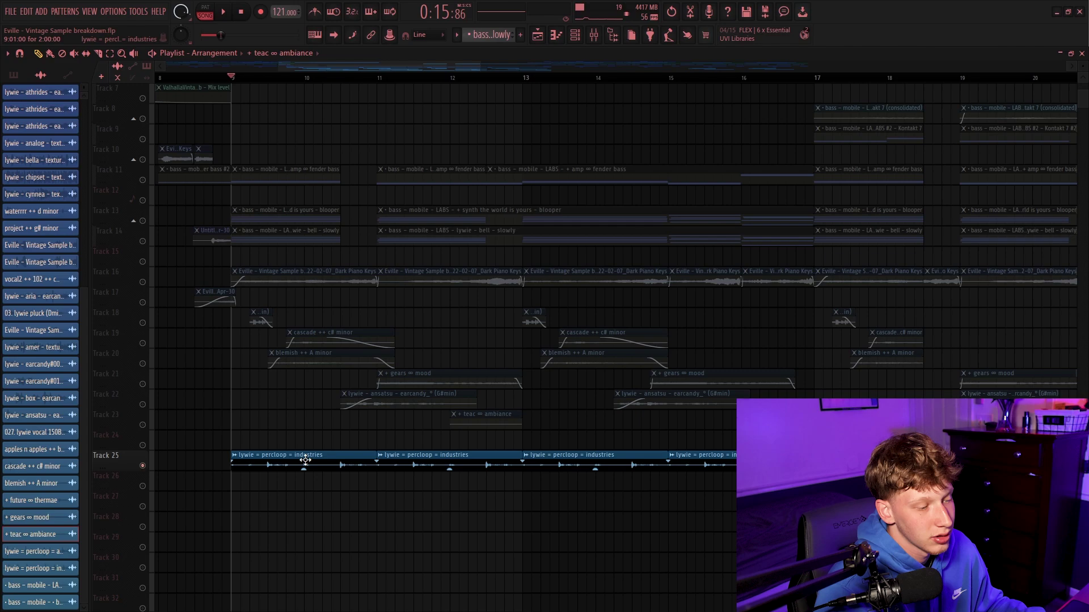
pyautogui.press('space')
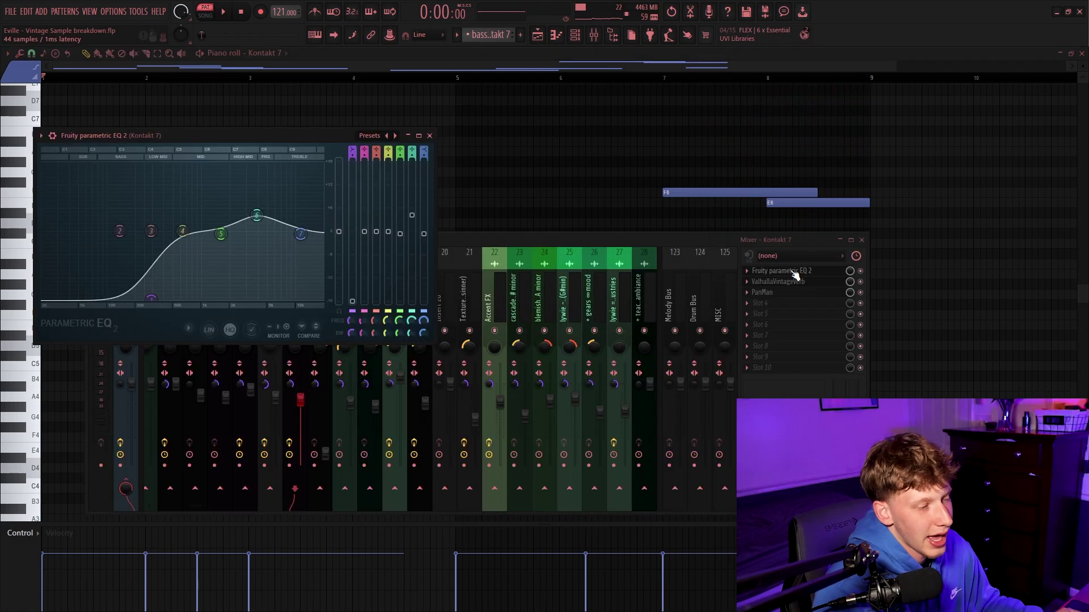
# Review ValhallaVintageVerb and PanMan on the Kontakt 7 mixer track.
pyautogui.click(786, 282)
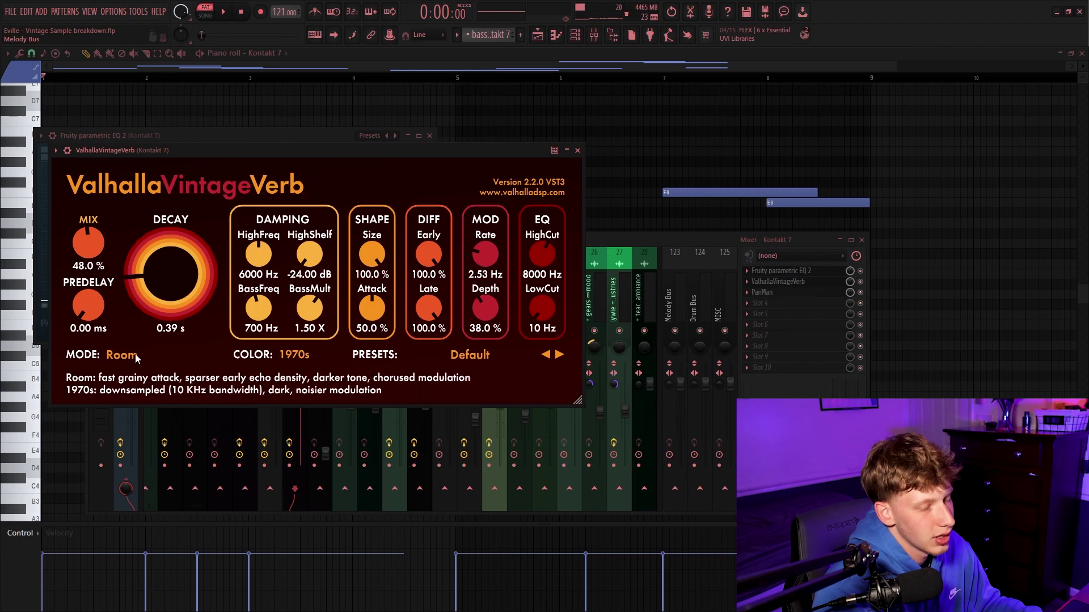
pyautogui.click(792, 293)
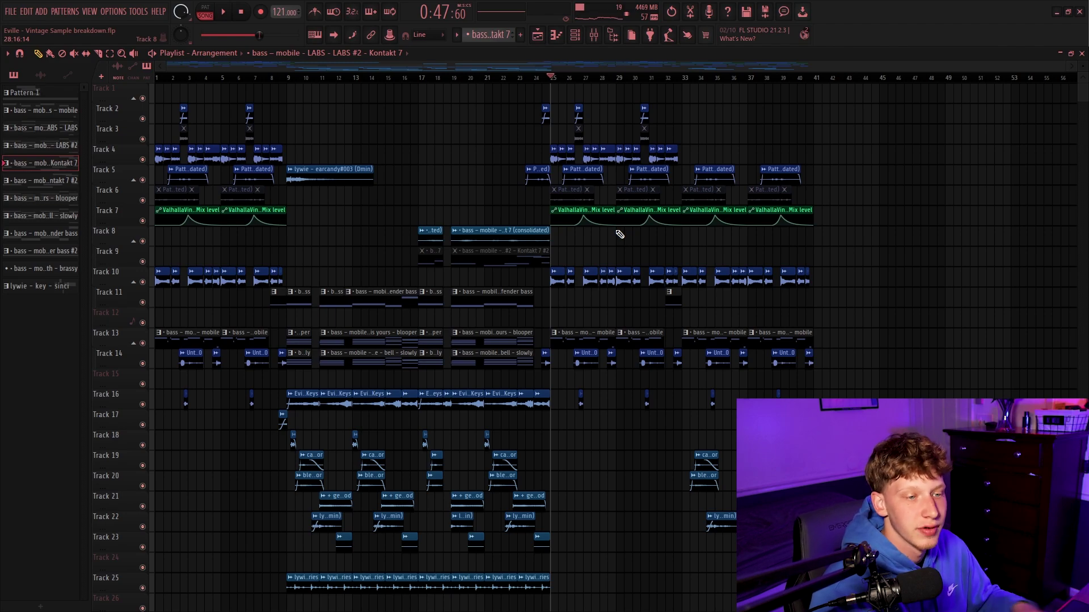
# Select the cascade, blemish and ansatsu clips on Tracks 19, 20 and 22 after bar 33 and play the arrangement from bar 33.
pyautogui.click(686, 77)
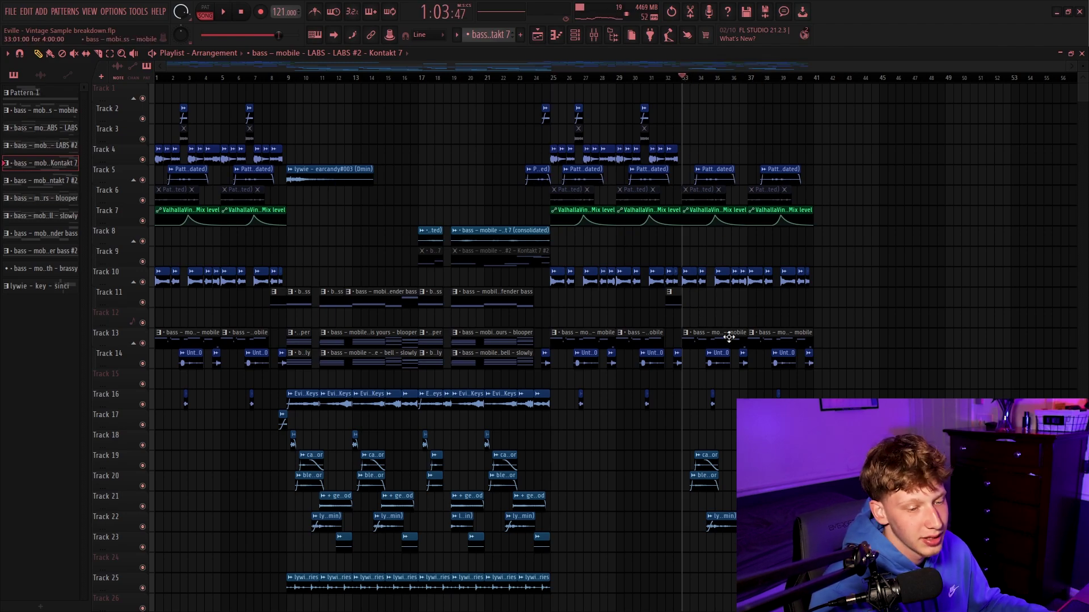
pyautogui.moveTo(652, 472); pyautogui.dragTo(743, 572)
pyautogui.moveTo(779, 432); pyautogui.dragTo(794, 435)
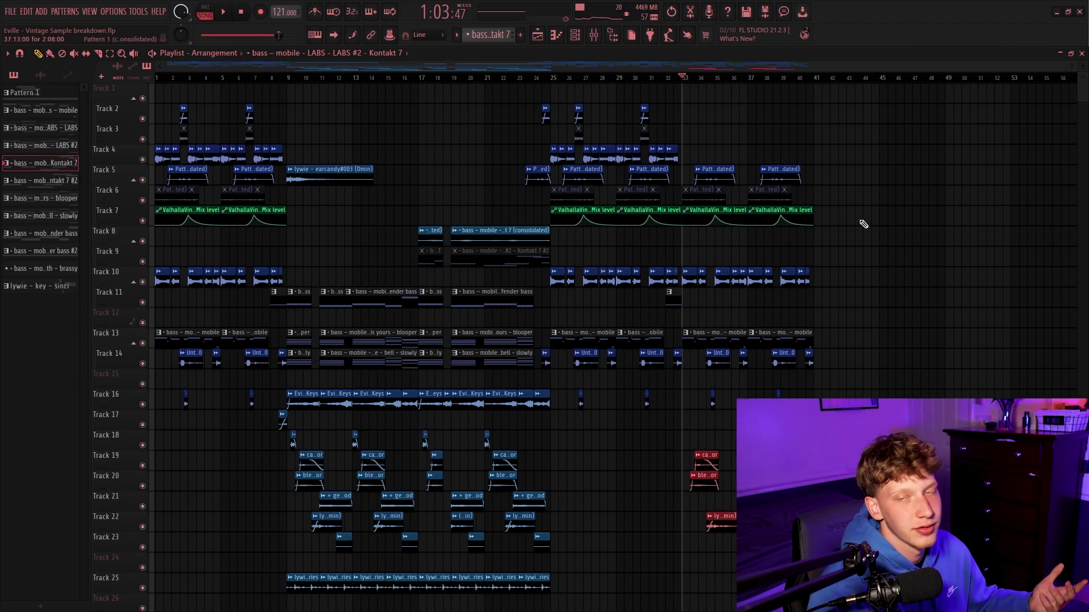
pyautogui.press('space')
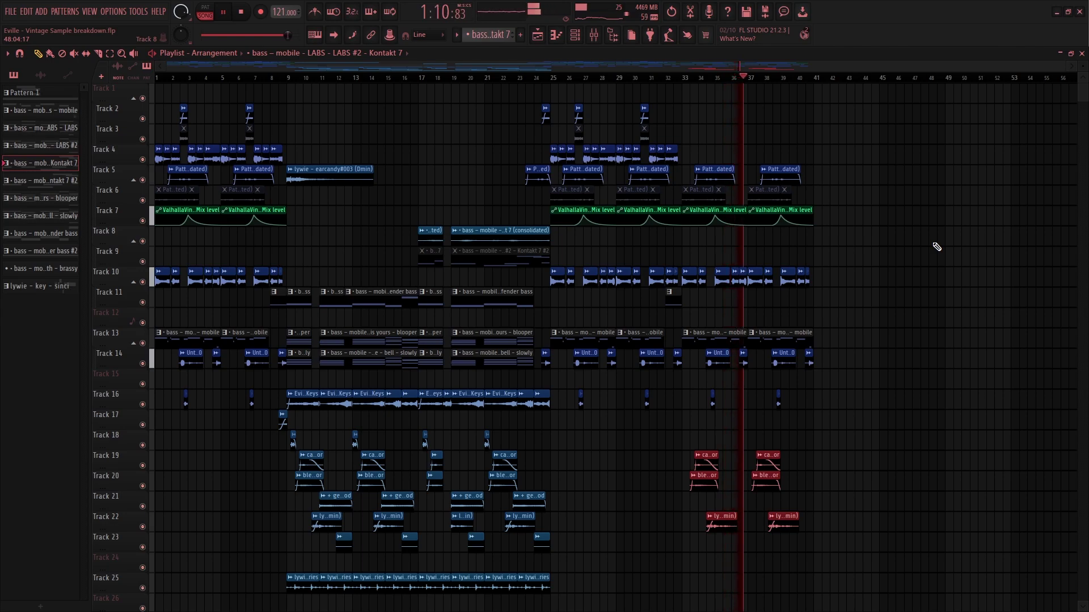
pyautogui.press('space')
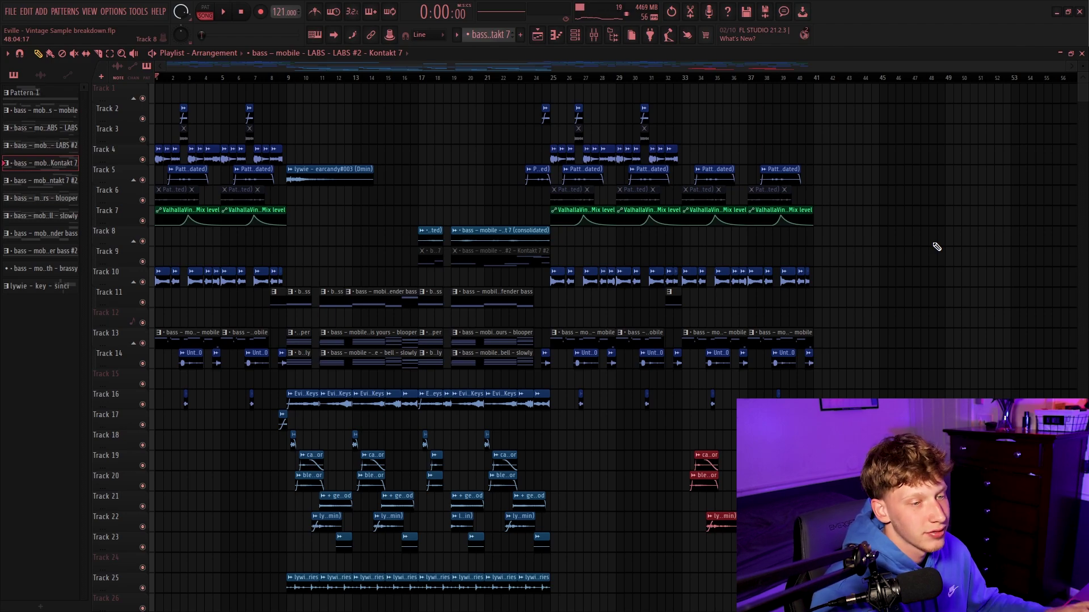
# Open the mixer and review the Fruity Parametric EQ 2 on the Master track.
pyautogui.press('F9')
pyautogui.click(791, 271)
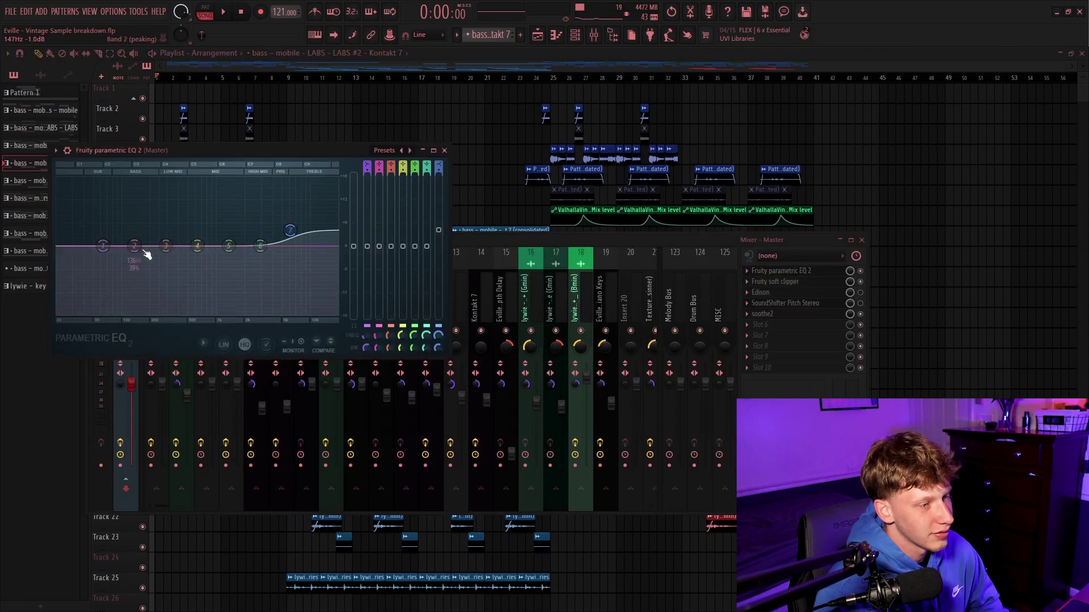